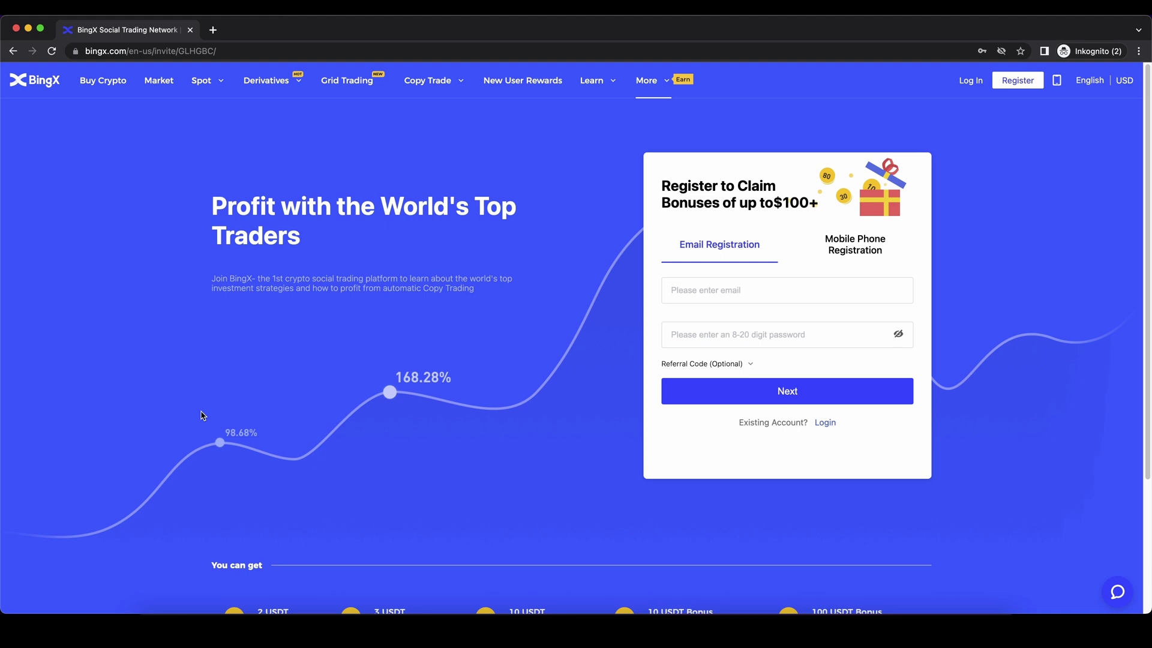
# Step: Review the new-user bonuses and their deposit and trading volume conditions below the registration form
pyautogui.scroll(-3, 517, 249)
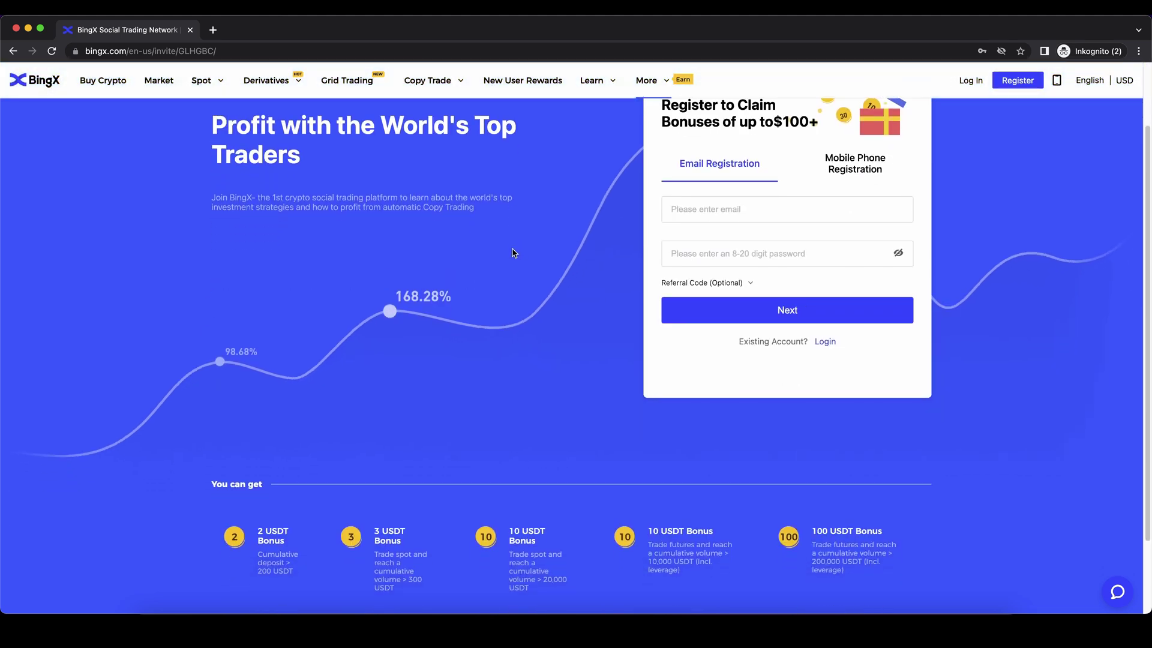
pyautogui.scroll(-3, 514, 252)
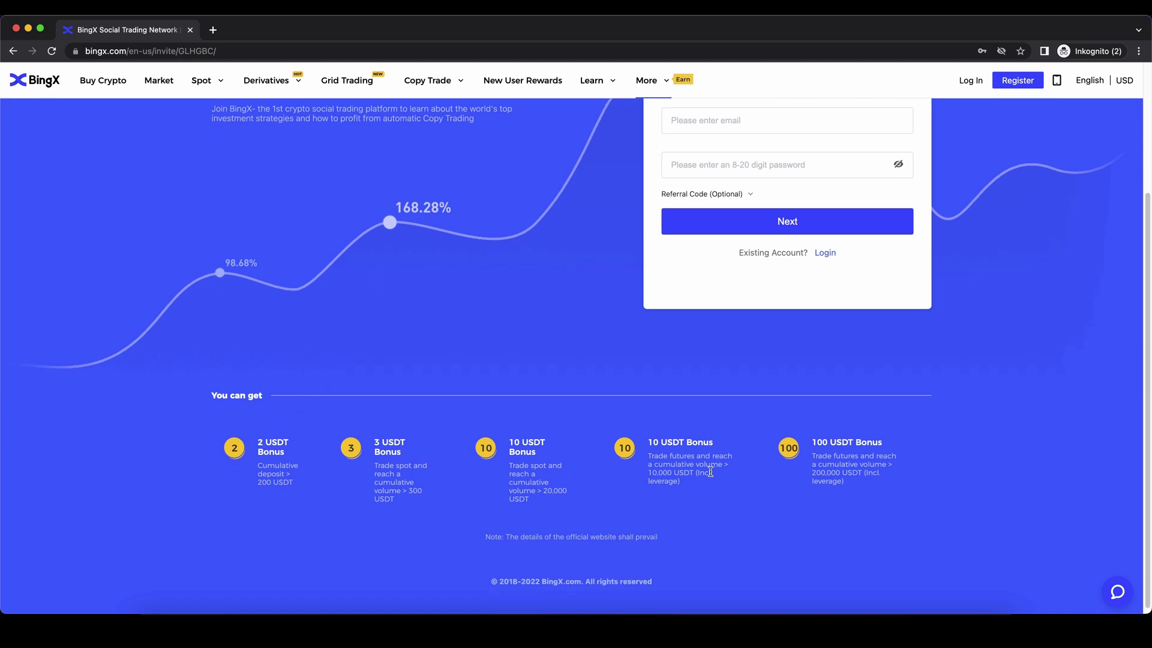
pyautogui.moveTo(254, 435); pyautogui.dragTo(907, 468)
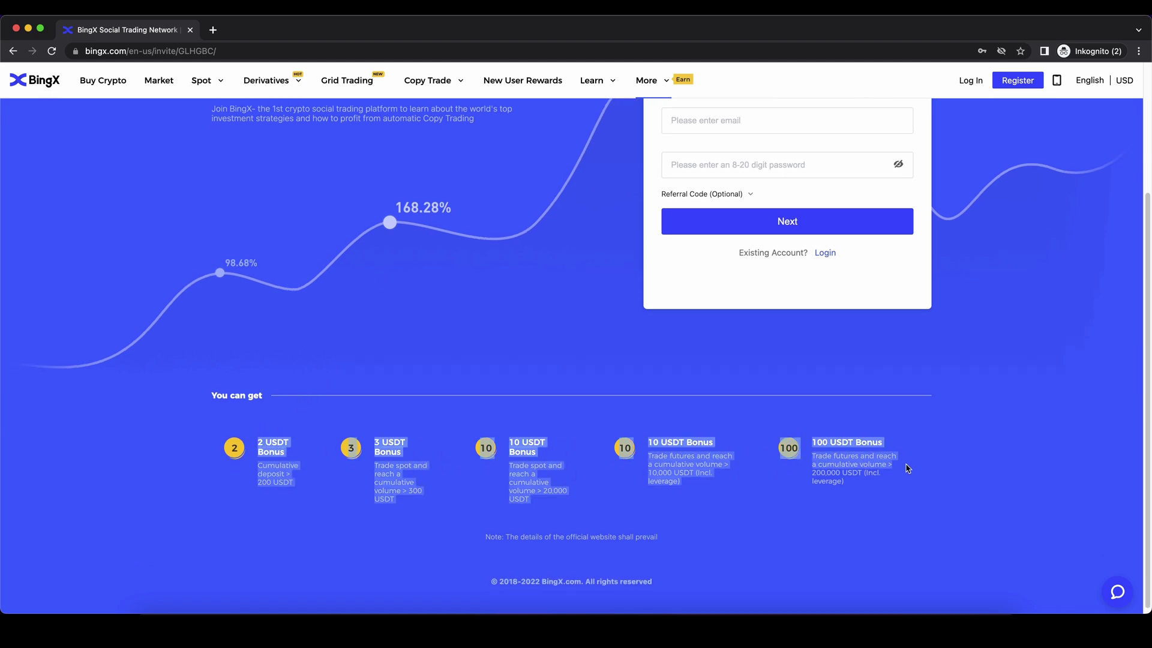
pyautogui.click(907, 467)
pyautogui.scroll(5, 884, 475)
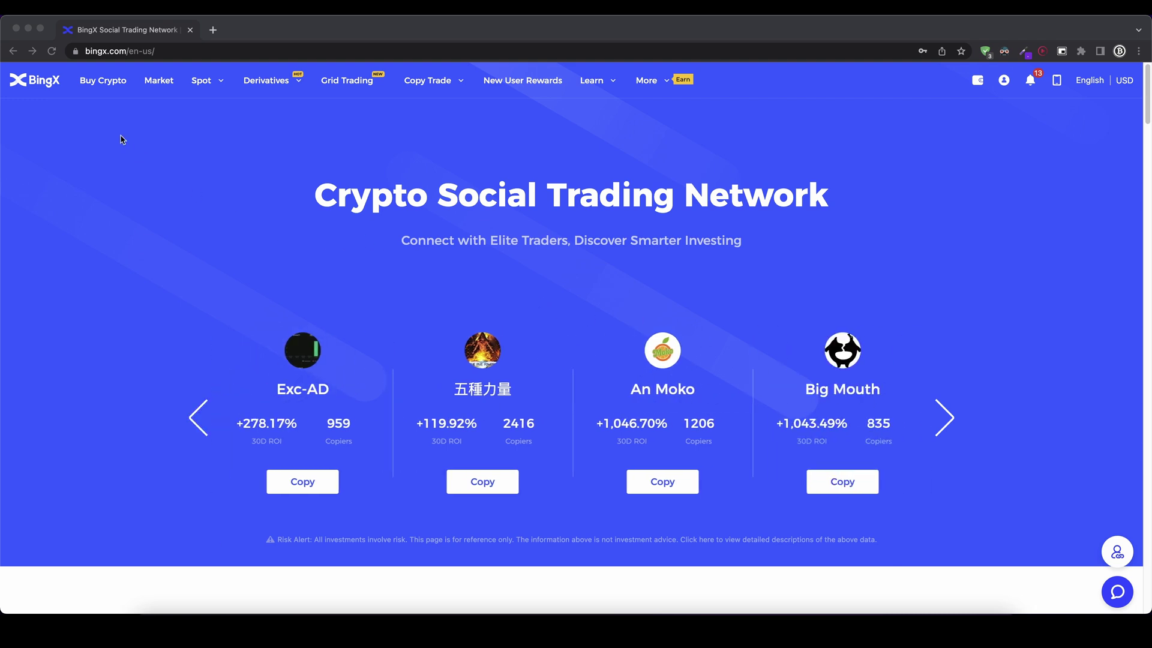
# Step: Open the crypto purchase page, look through the ETH and BTC options, and choose USDT as the coin to buy
pyautogui.click(99, 84)
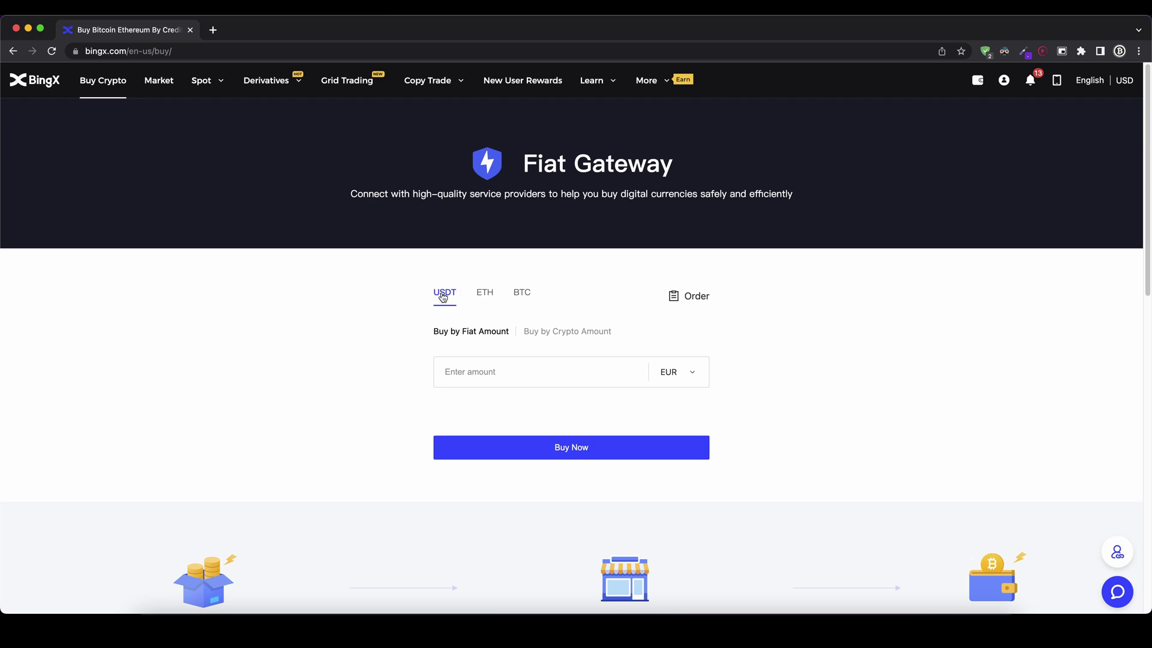
pyautogui.click(486, 294)
pyautogui.click(522, 292)
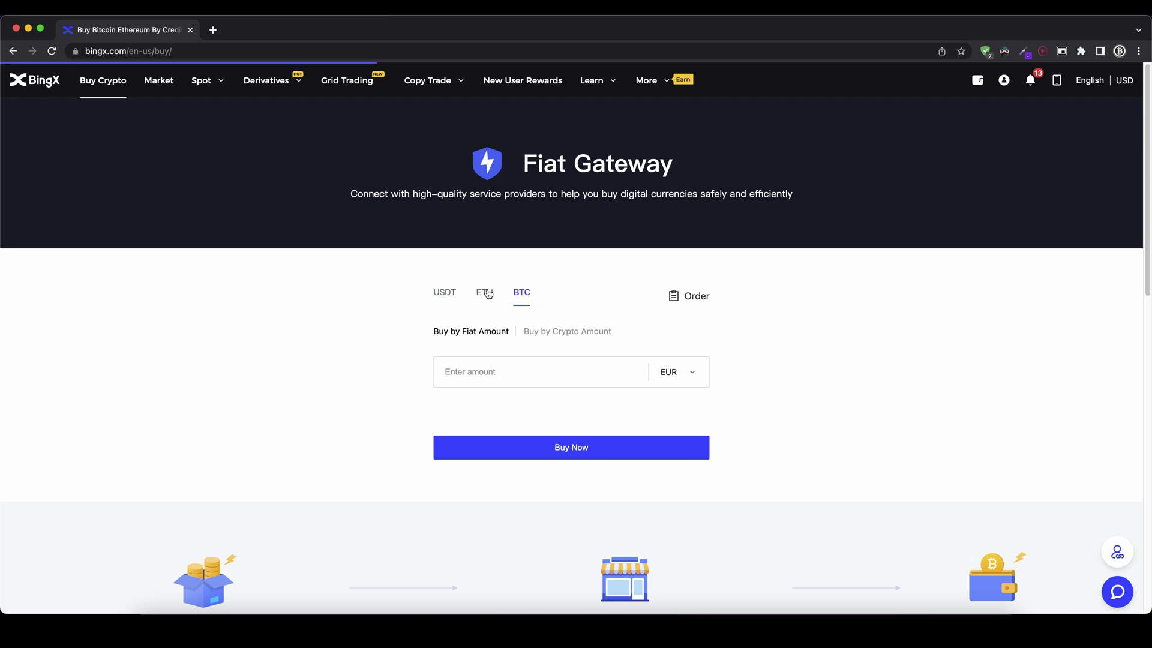
pyautogui.click(445, 292)
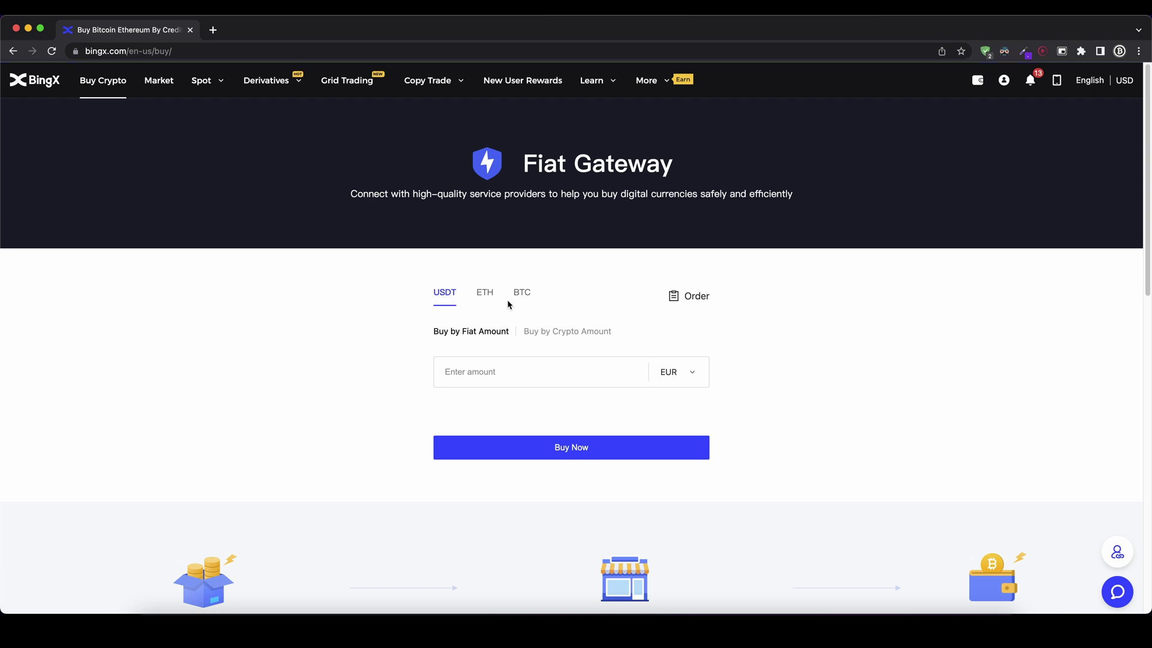
# Step: Look through the available fiat currencies and select EUR as the payment currency
pyautogui.click(706, 383)
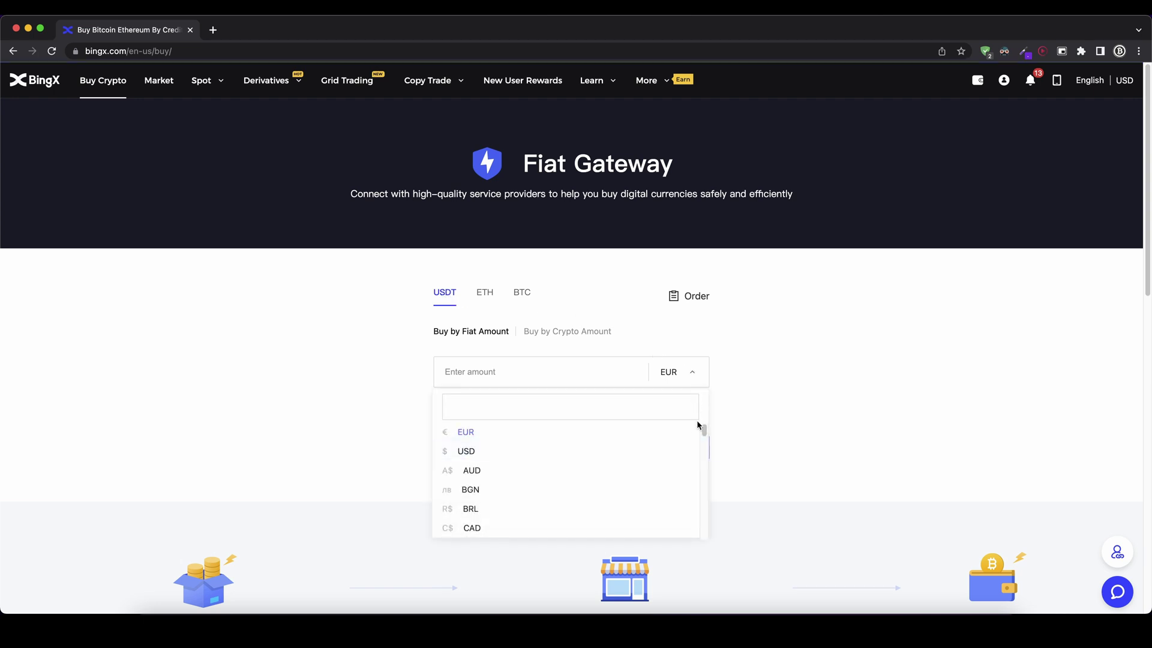
pyautogui.scroll(-1, 705, 432)
pyautogui.scroll(1, 704, 432)
pyautogui.moveTo(704, 432); pyautogui.dragTo(696, 401)
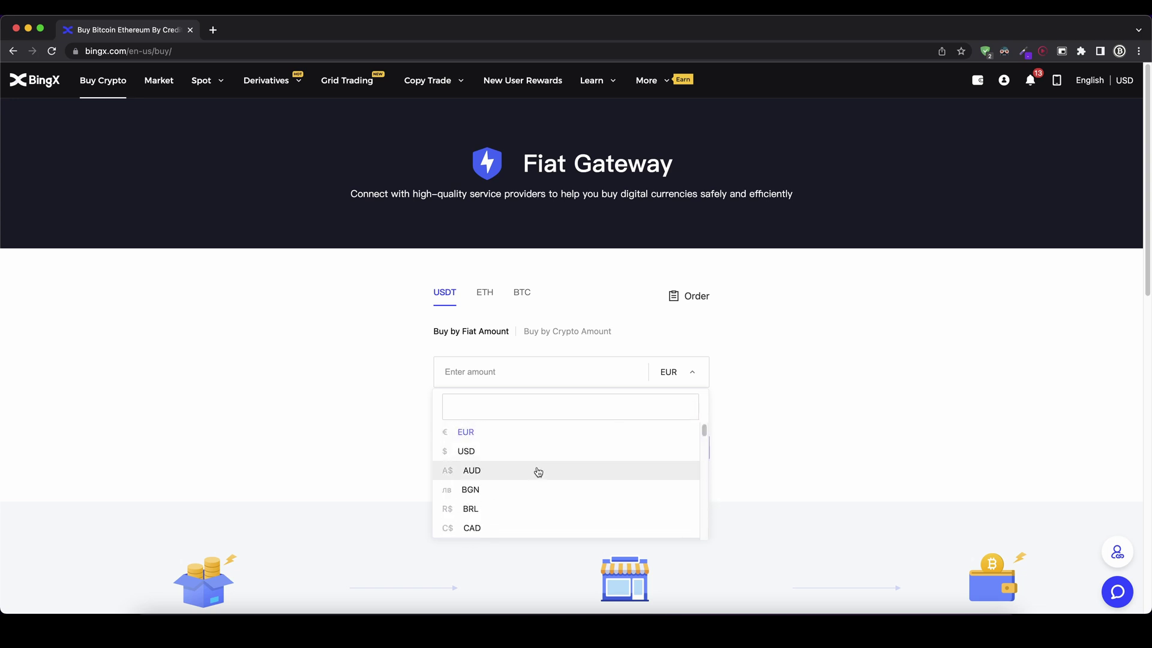
pyautogui.click(468, 433)
pyautogui.click(678, 385)
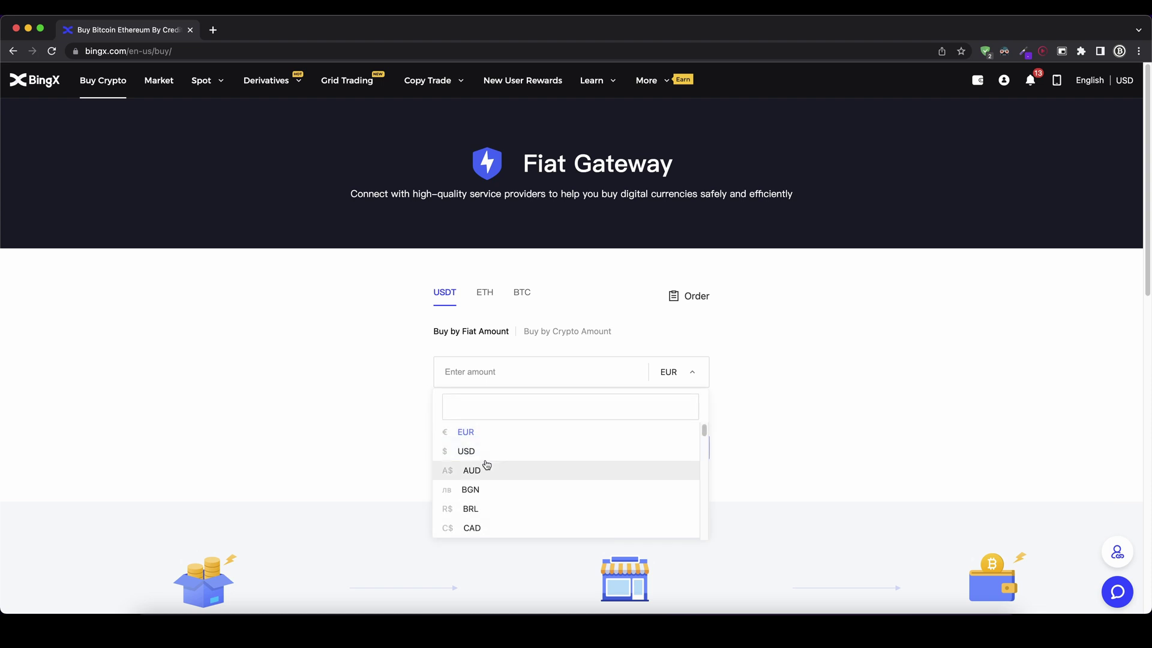
pyautogui.click(373, 415)
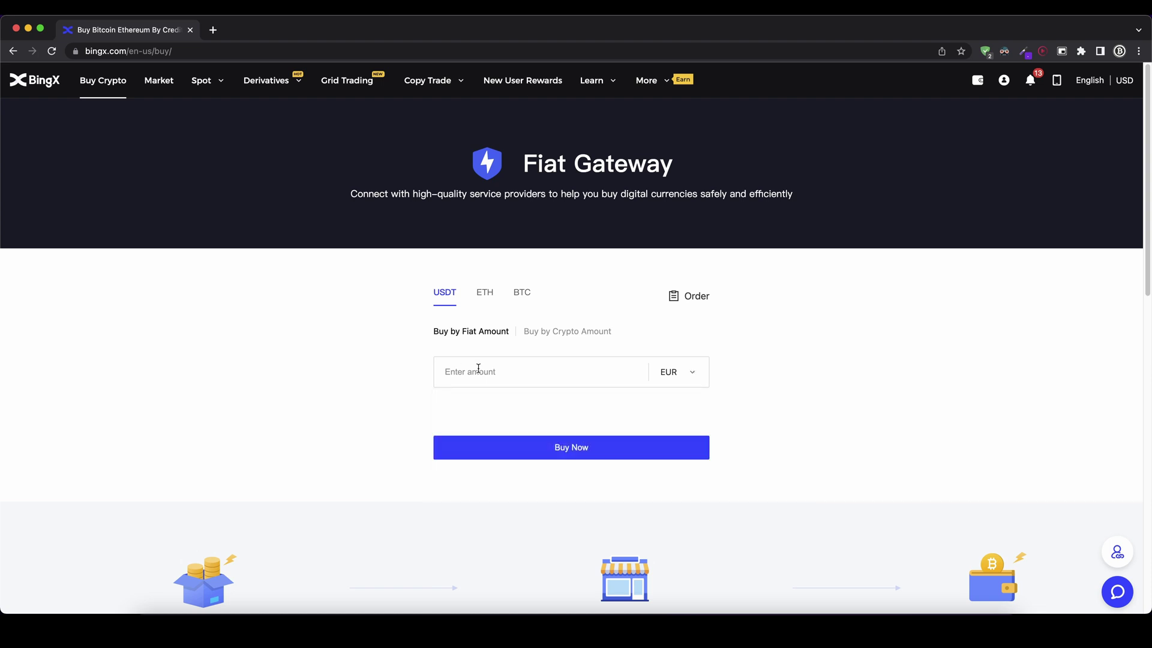
# Step: Enter a purchase amount of 500 EUR and request the service provider offers
pyautogui.click(478, 368)
pyautogui.write('500')
pyautogui.moveTo(566, 372); pyautogui.dragTo(580, 374)
pyautogui.click(575, 454)
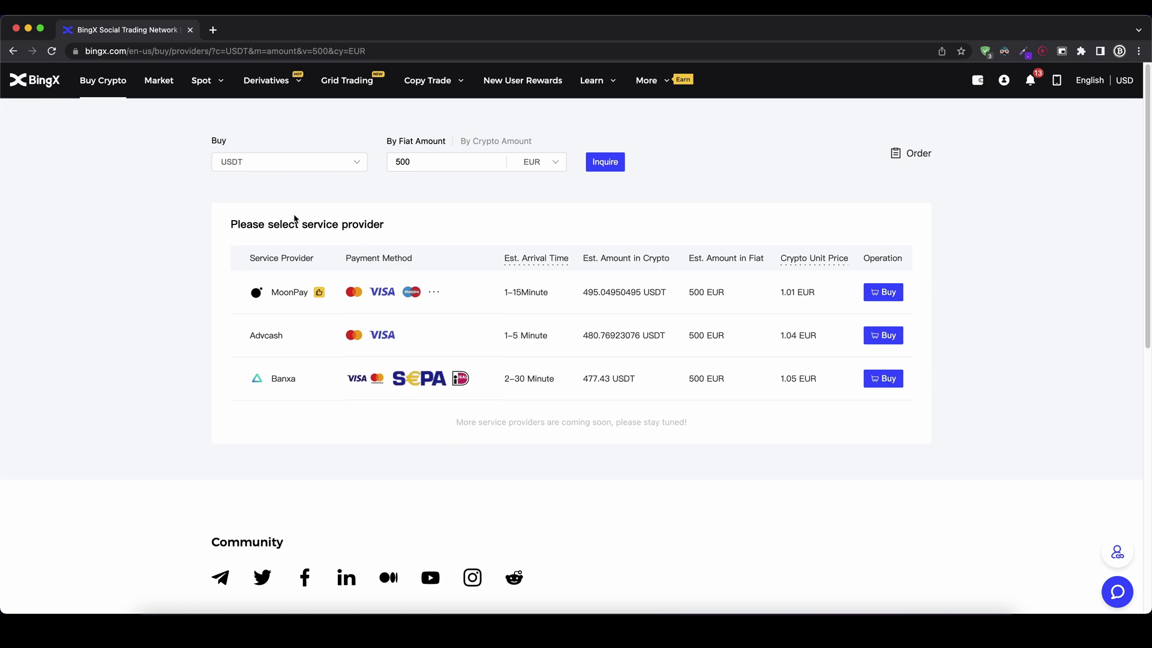
# Step: Compare the providers' payment methods, estimated USDT amounts and arrival times, including MoonPay's additional payment methods
pyautogui.moveTo(307, 223); pyautogui.dragTo(380, 227)
pyautogui.click(389, 232)
pyautogui.moveTo(434, 291)
pyautogui.moveTo(579, 294); pyautogui.dragTo(620, 295)
pyautogui.moveTo(591, 333); pyautogui.dragTo(626, 334)
pyautogui.moveTo(592, 378); pyautogui.dragTo(631, 377)
pyautogui.moveTo(502, 294); pyautogui.dragTo(523, 294)
pyautogui.click(530, 294)
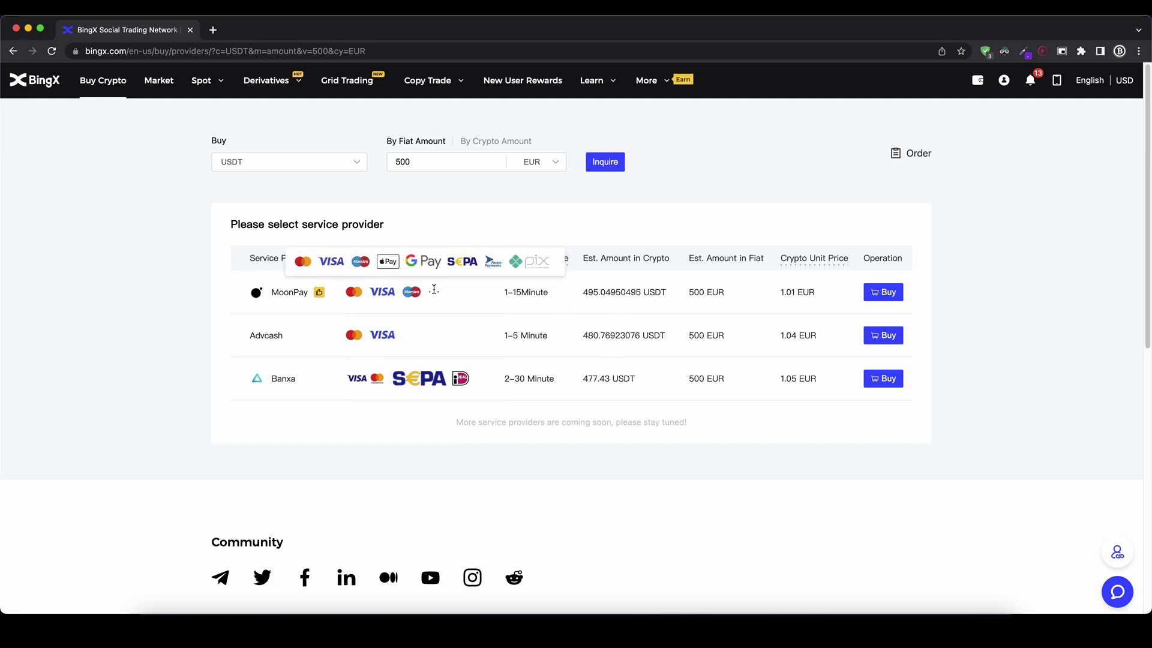
# Step: Agree to MoonPay's disclosure statement to view its checkout page, close that page, and compare the providers' arrival times again
pyautogui.click(882, 293)
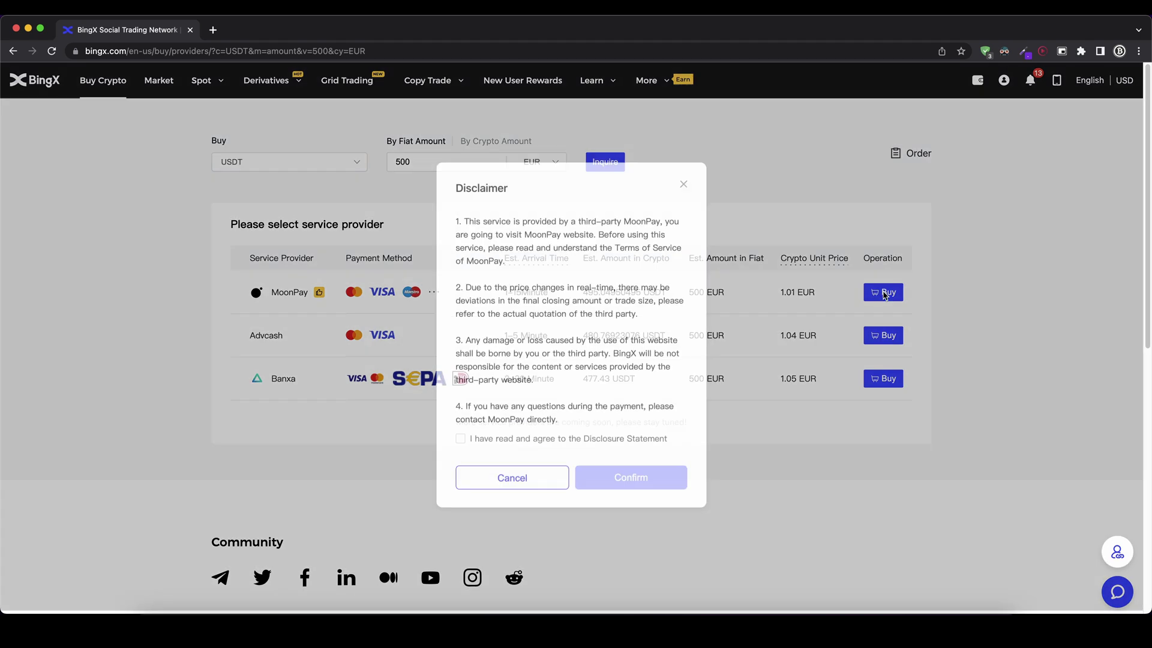
pyautogui.click(460, 442)
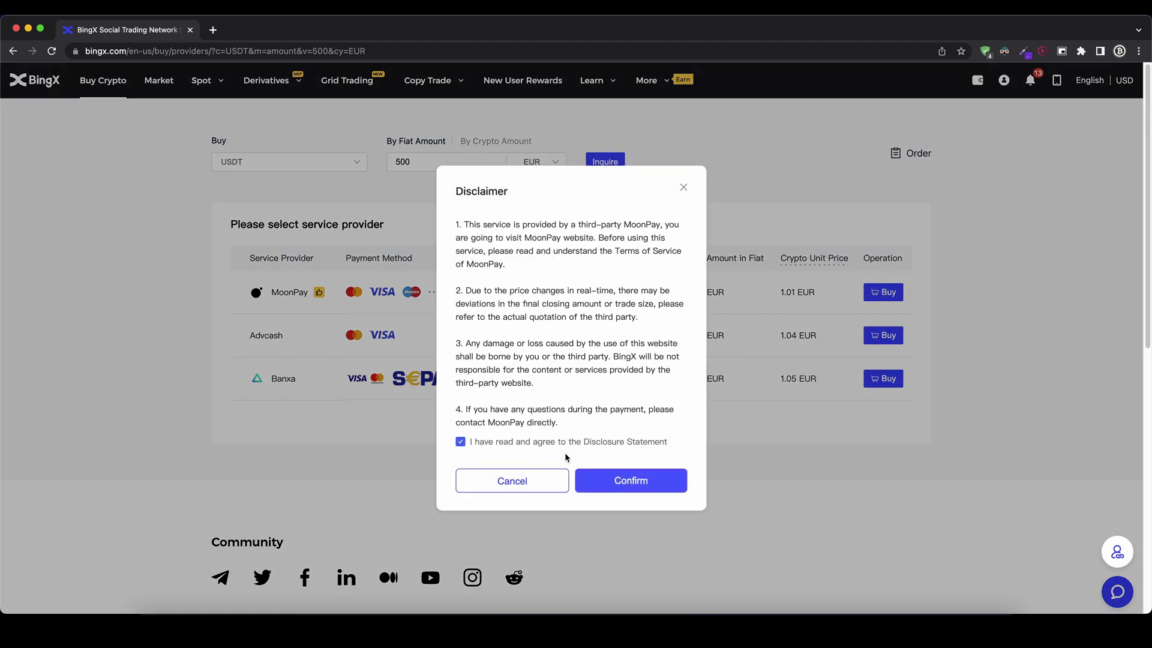
pyautogui.click(611, 481)
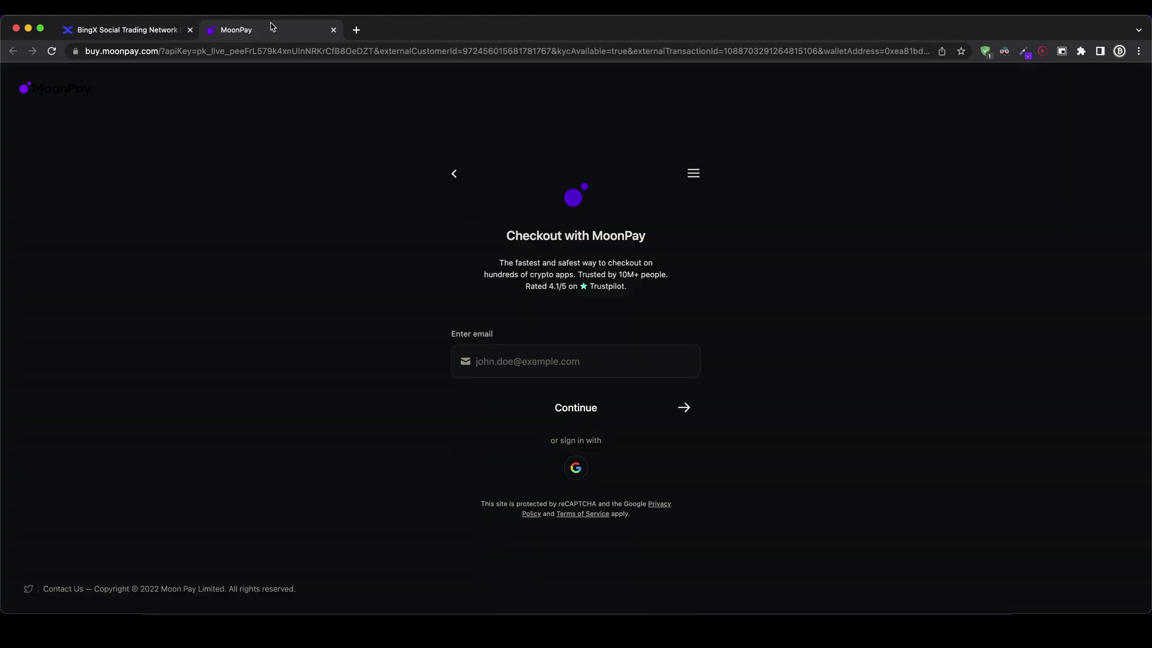
pyautogui.press('super+w')
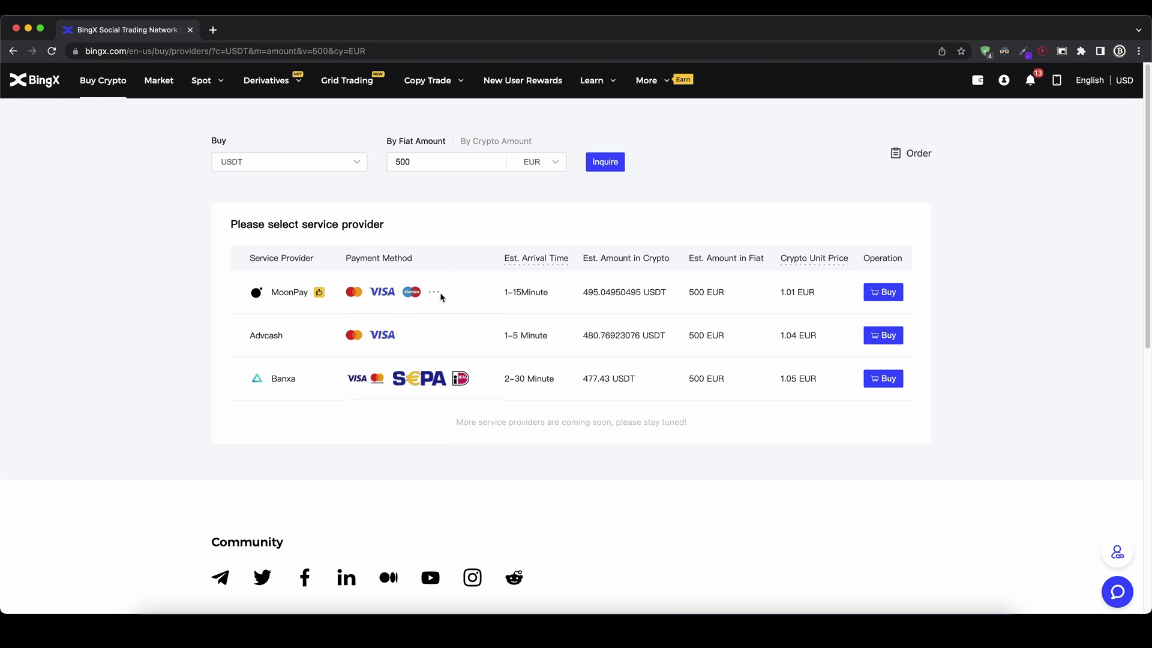
pyautogui.moveTo(520, 301); pyautogui.dragTo(533, 383)
pyautogui.click(537, 381)
# Step: Open the Deposit page and select BTC as the coin to deposit
pyautogui.moveTo(978, 82)
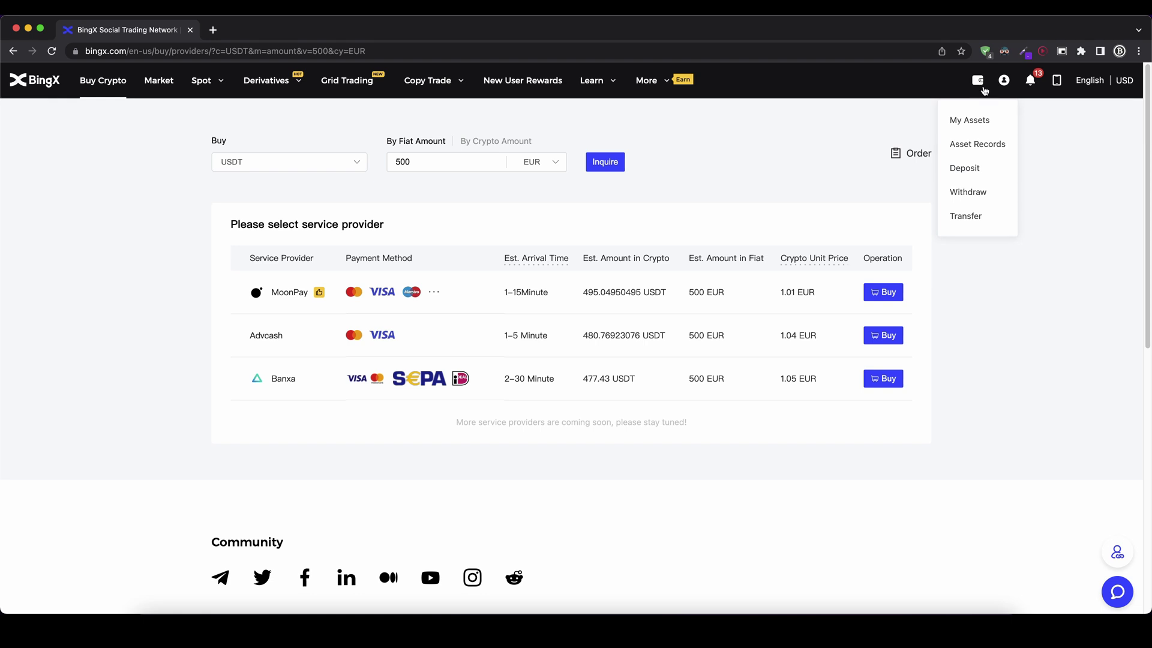
pyautogui.click(989, 174)
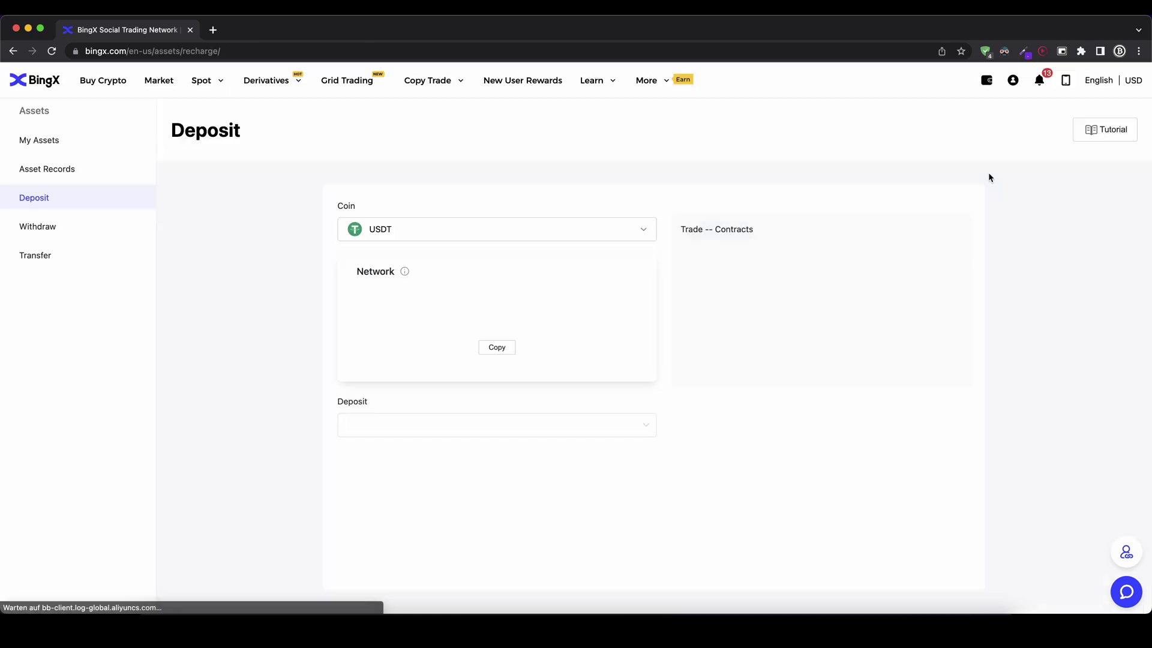
pyautogui.click(378, 234)
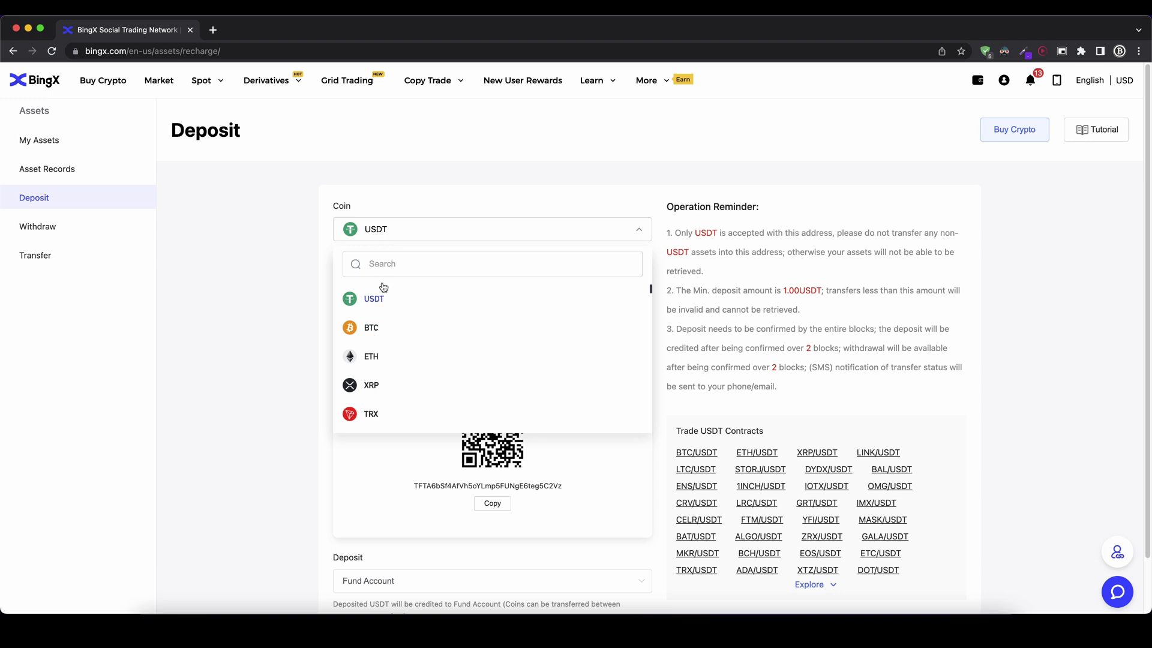
pyautogui.scroll(-5, 384, 303)
pyautogui.scroll(8, 387, 309)
pyautogui.click(372, 327)
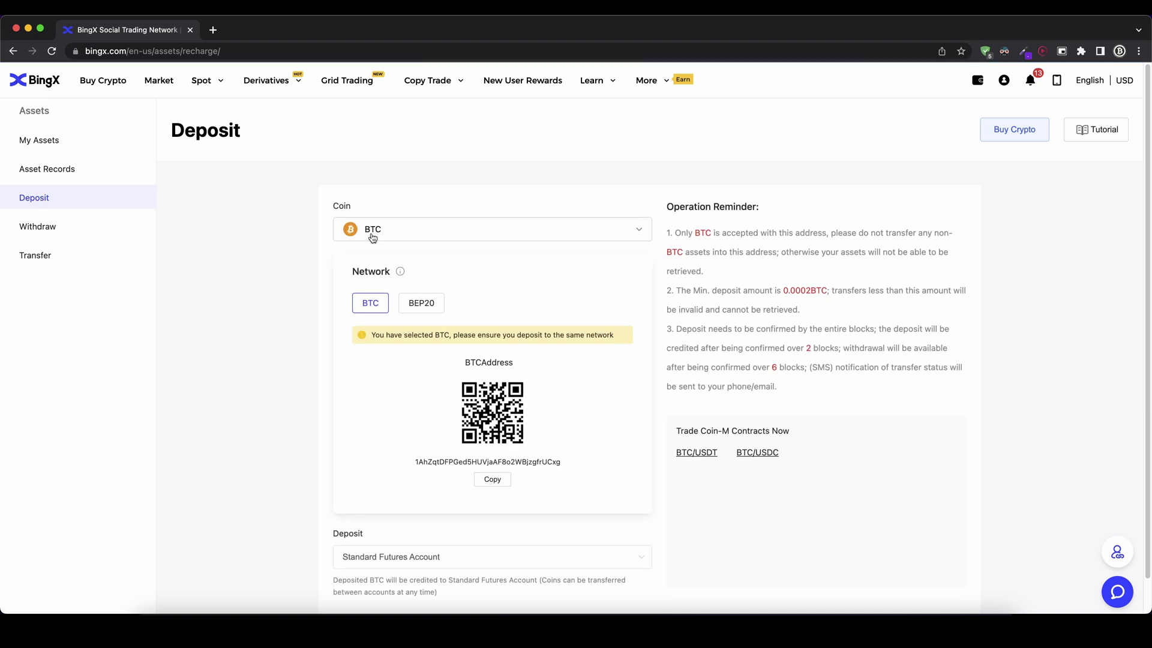
# Step: Select the BTC network for the deposit and copy the BTC deposit address
pyautogui.click(373, 308)
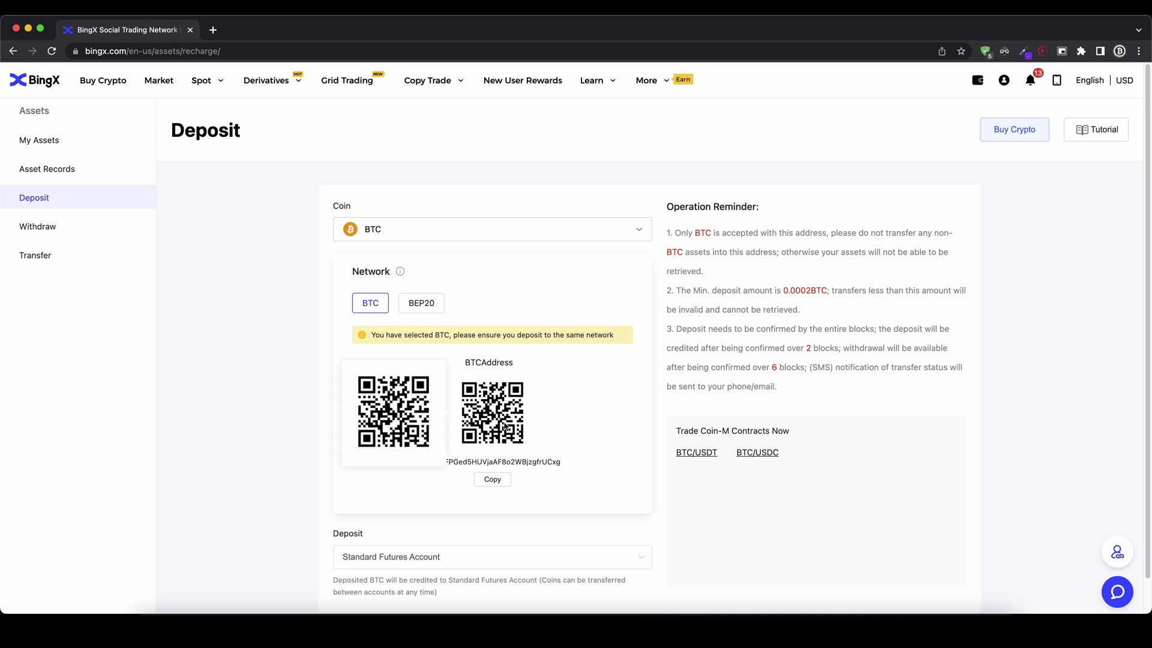
pyautogui.moveTo(416, 461); pyautogui.dragTo(501, 473)
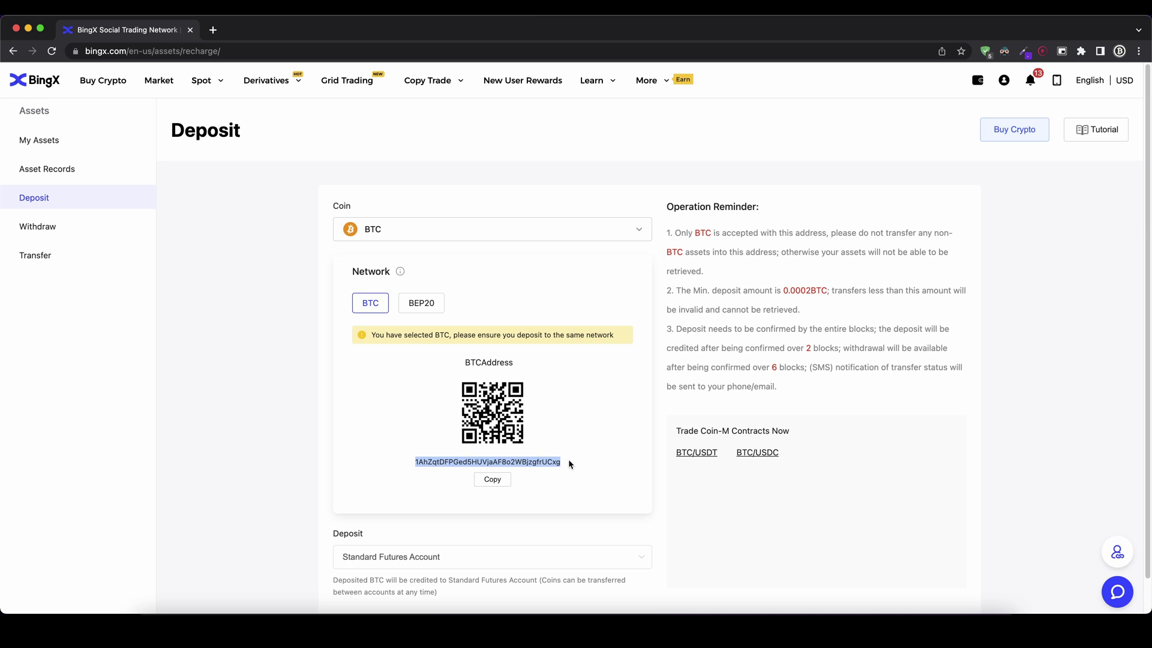
pyautogui.click(490, 480)
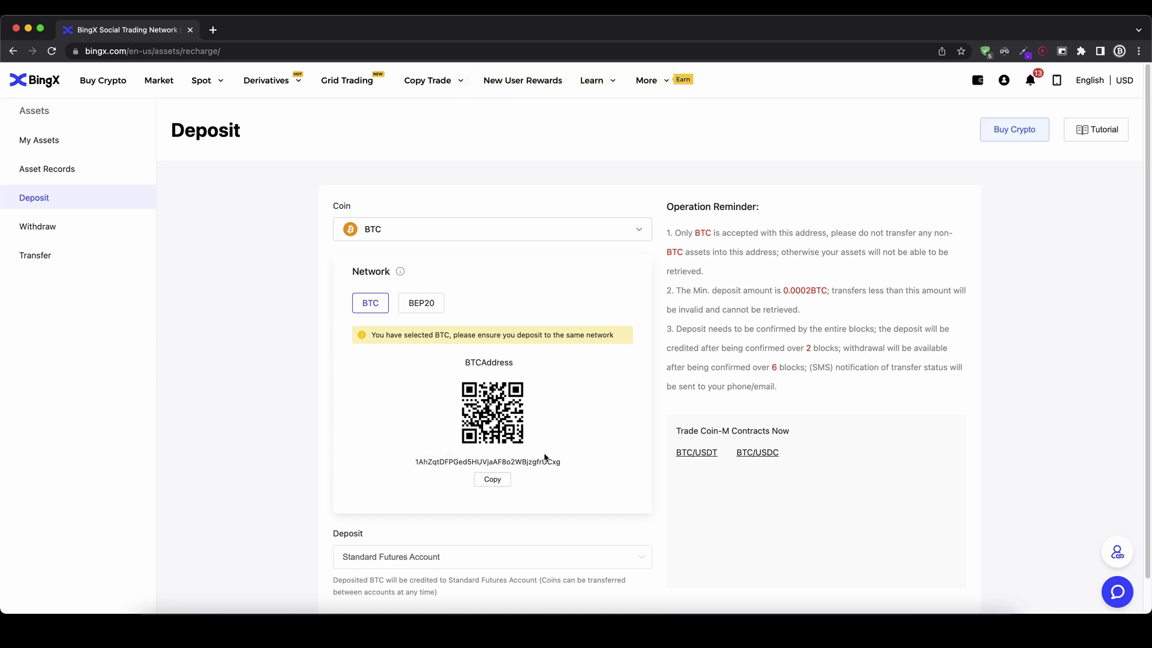
# Step: Switch the deposit coin to USDT on the TRC20 network and inspect its deposit address and QR code
pyautogui.click(553, 235)
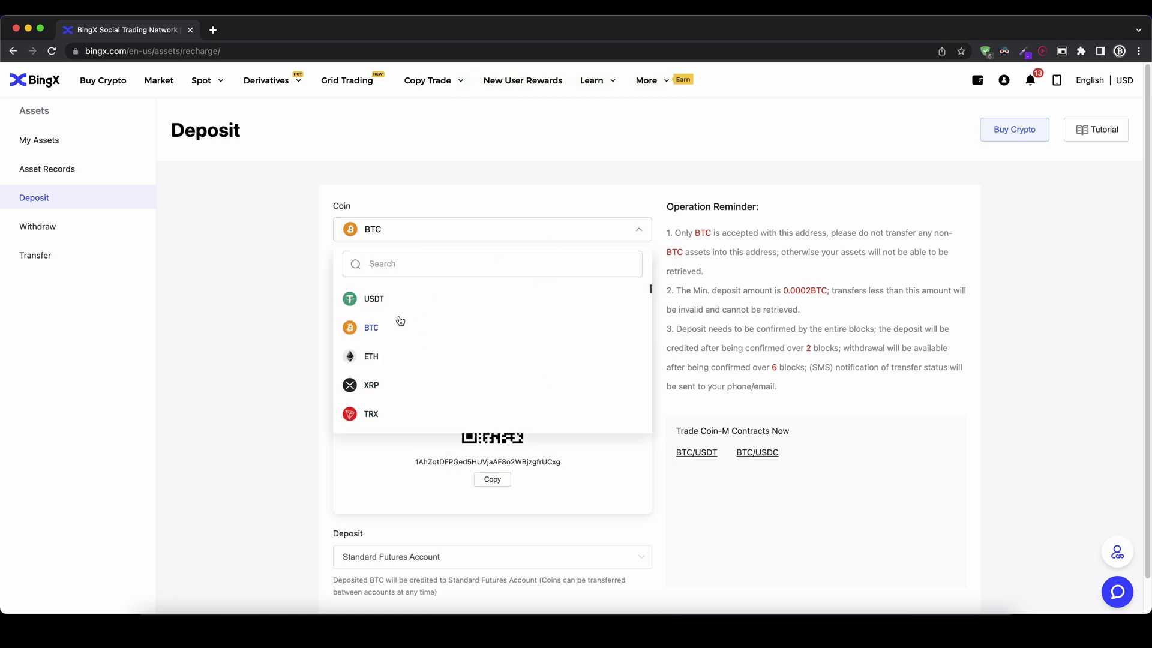
pyautogui.click(378, 303)
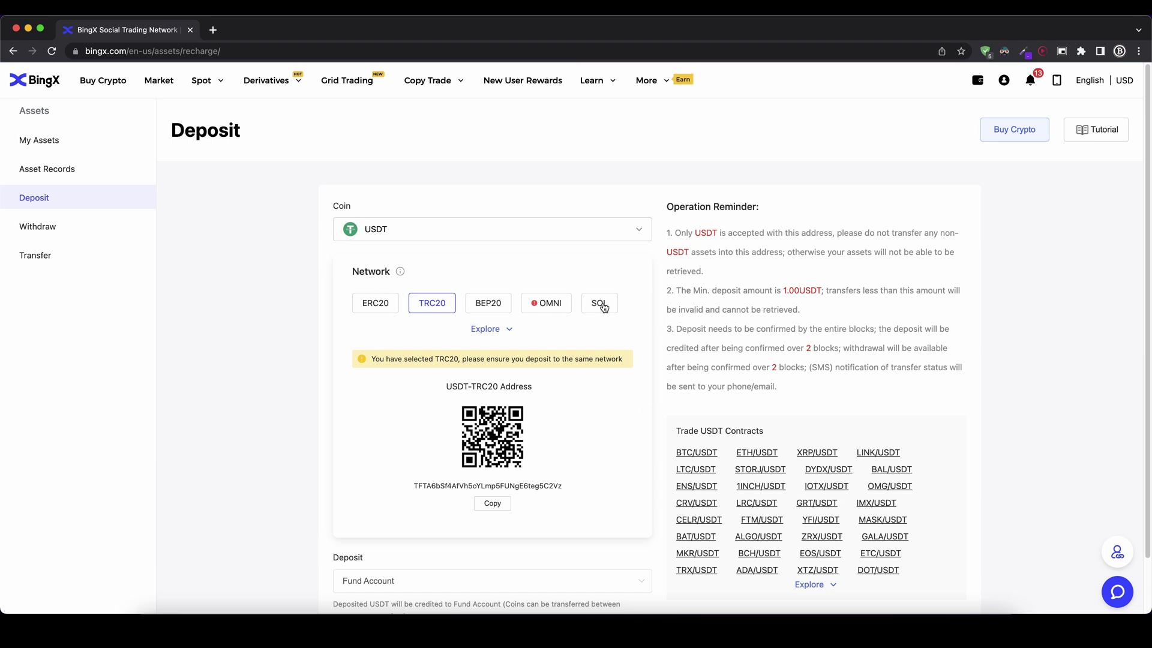
pyautogui.click(437, 303)
pyautogui.moveTo(414, 486); pyautogui.dragTo(525, 490)
pyautogui.click(566, 490)
pyautogui.moveTo(496, 421)
# Step: Open My Assets and check the available USDT balance in the fund account
pyautogui.moveTo(977, 80)
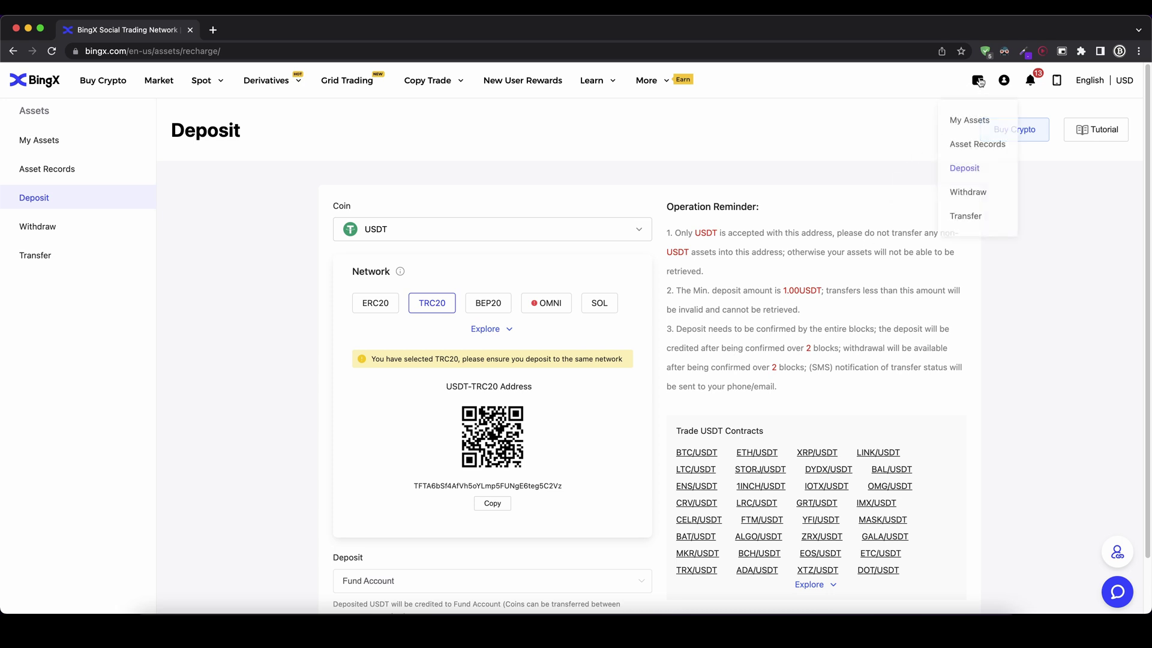
pyautogui.click(973, 121)
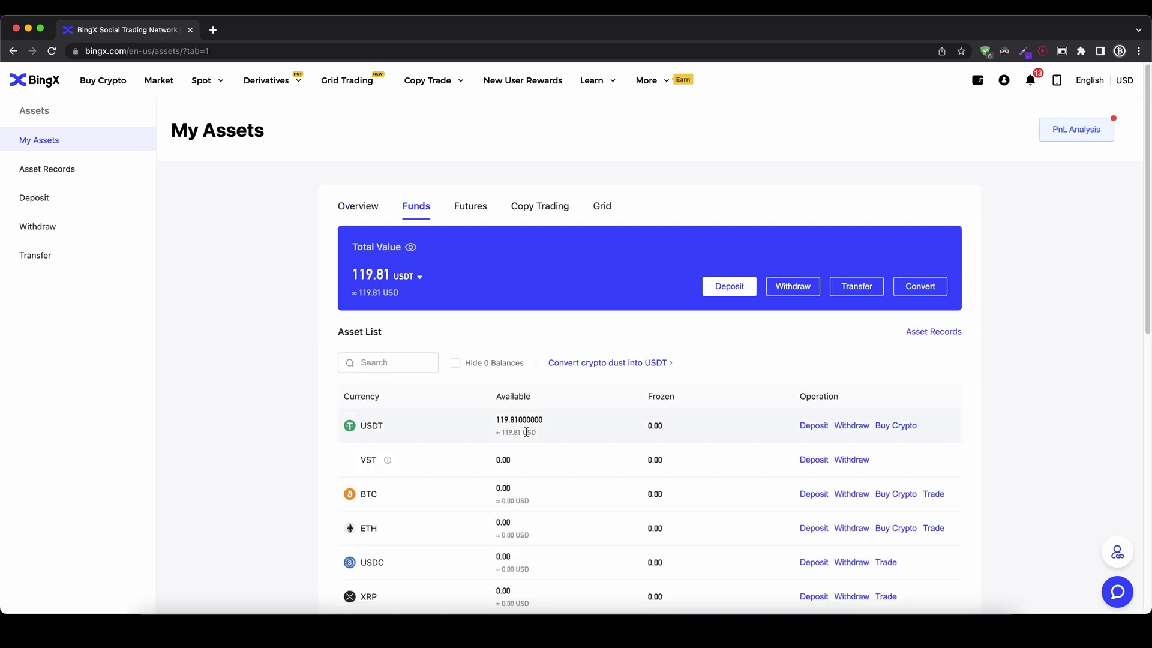
pyautogui.tripleClick(500, 422)
pyautogui.click(419, 418)
pyautogui.click(537, 427)
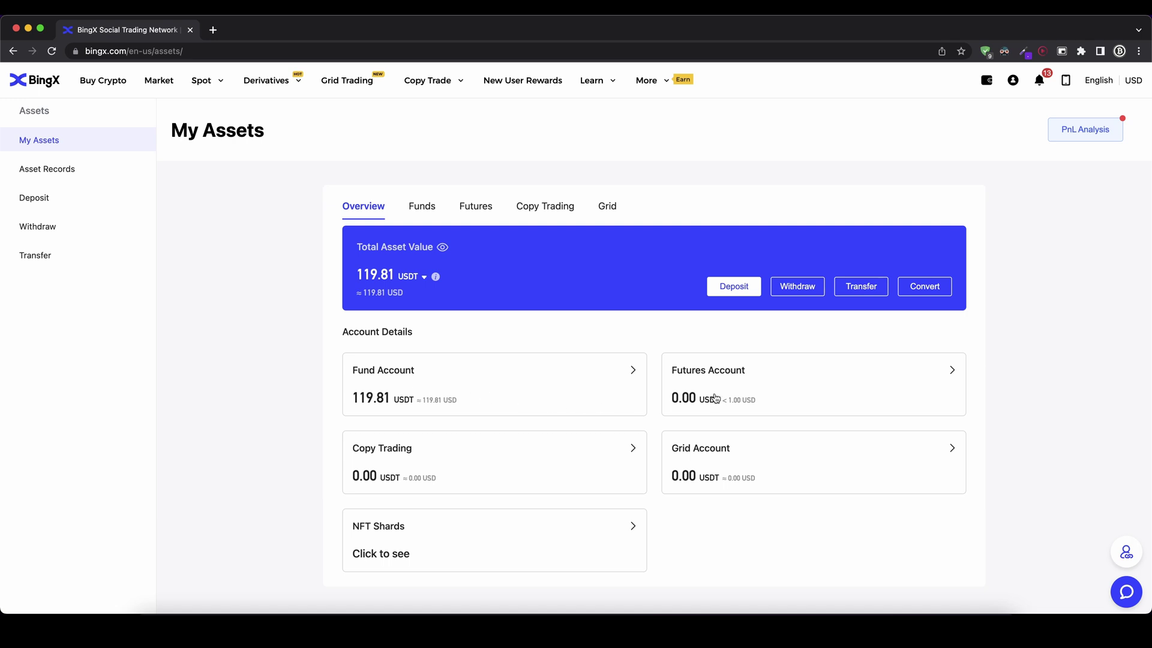
# Step: Start an asset transfer with Fund Account as the source and Perpetual Futures Account as the destination
pyautogui.click(861, 288)
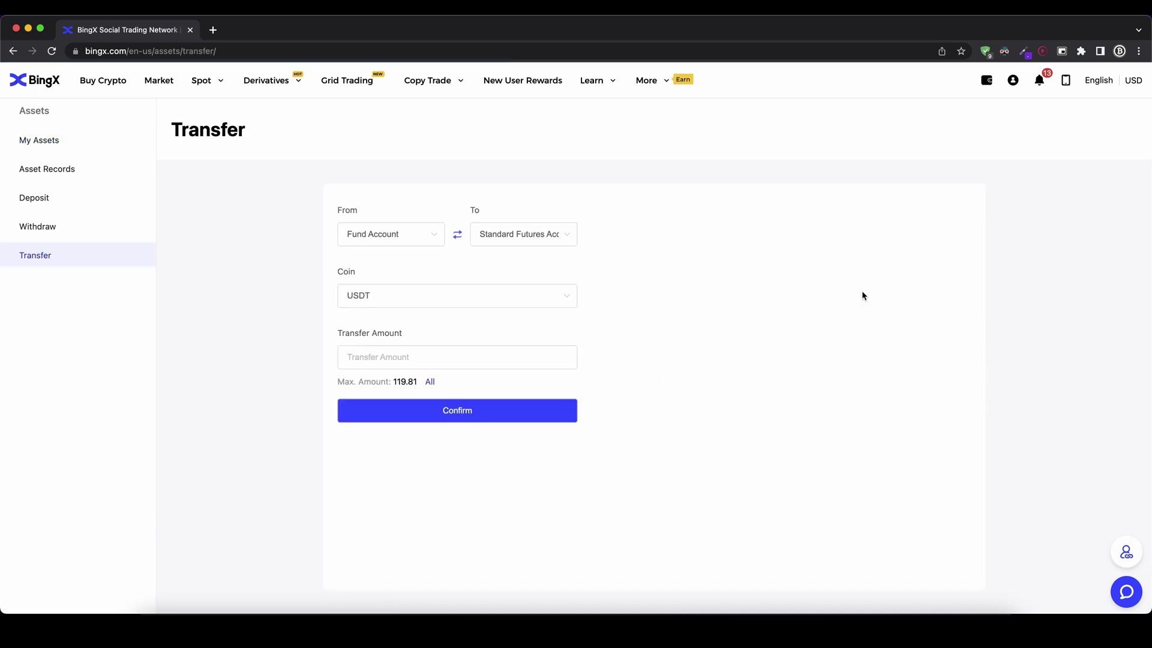
pyautogui.click(436, 233)
pyautogui.click(419, 260)
pyautogui.click(519, 232)
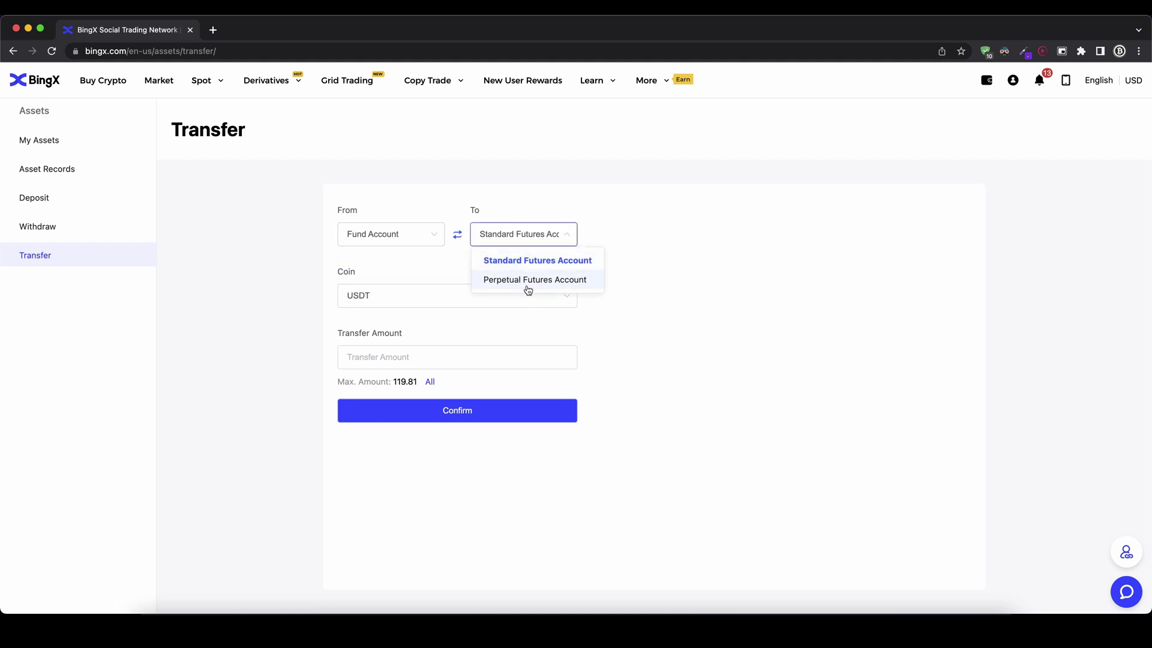
pyautogui.click(557, 281)
# Step: Keep USDT as the transfer coin and set the transfer amount to the full available 119.81
pyautogui.click(382, 295)
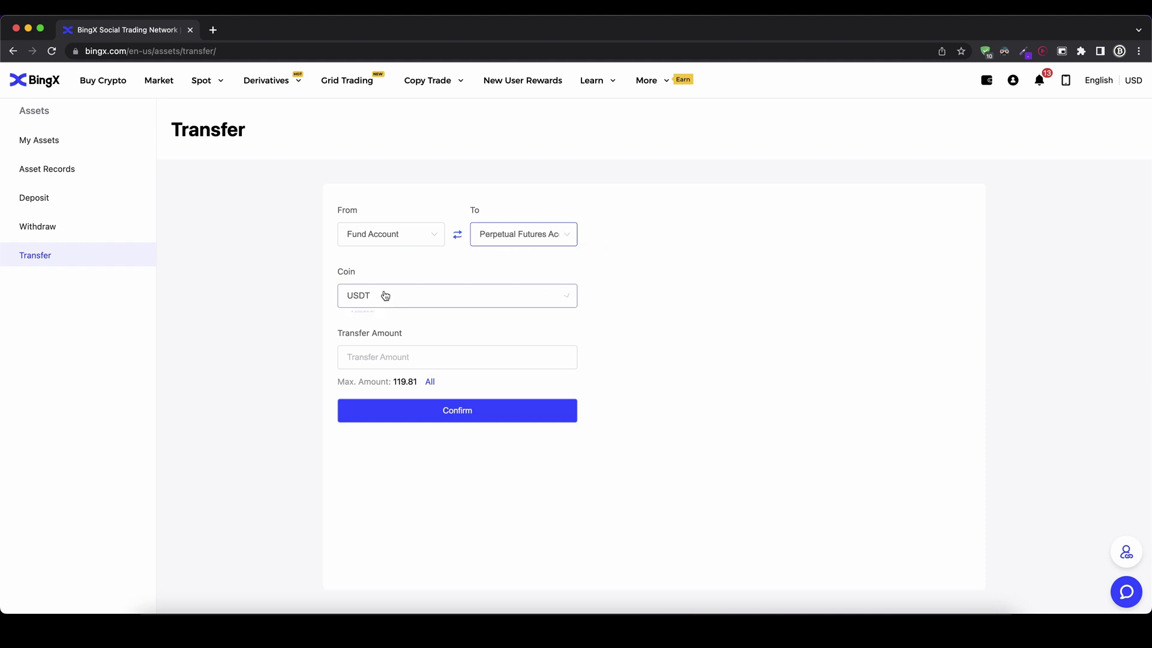
pyautogui.click(373, 305)
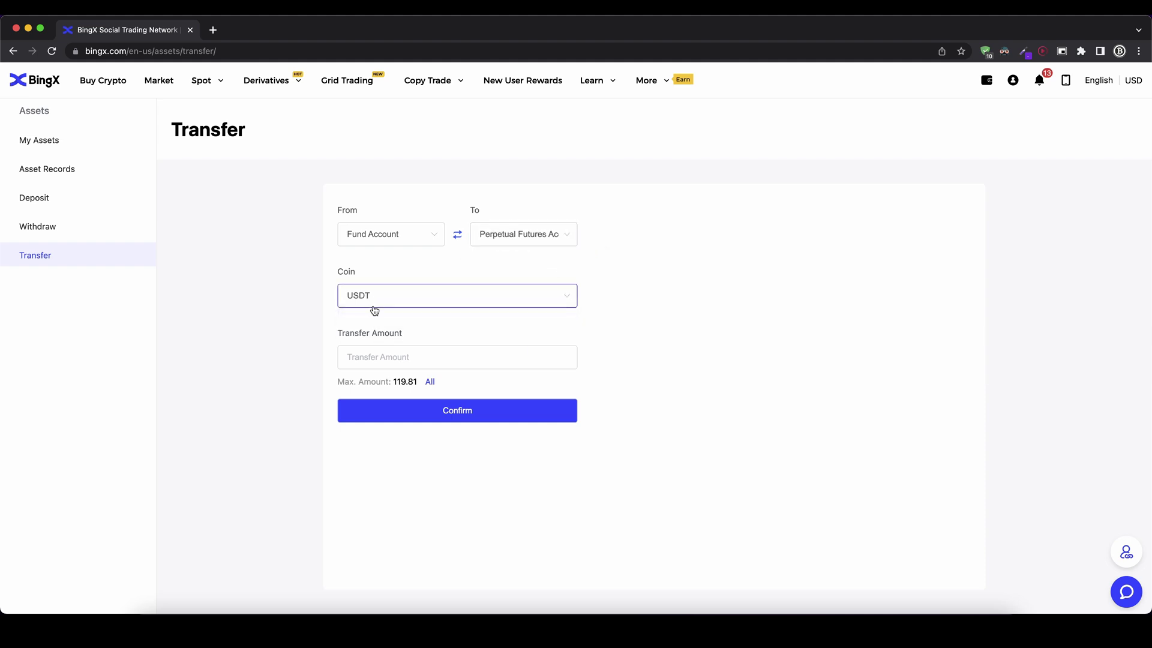
pyautogui.click(373, 358)
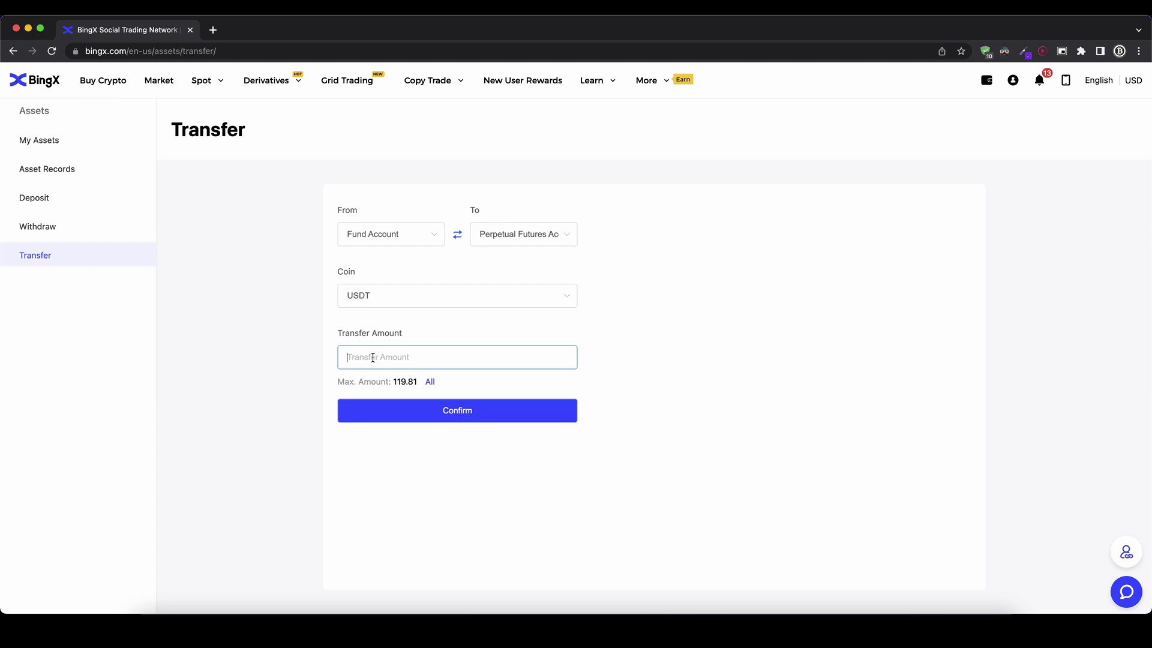
pyautogui.click(430, 383)
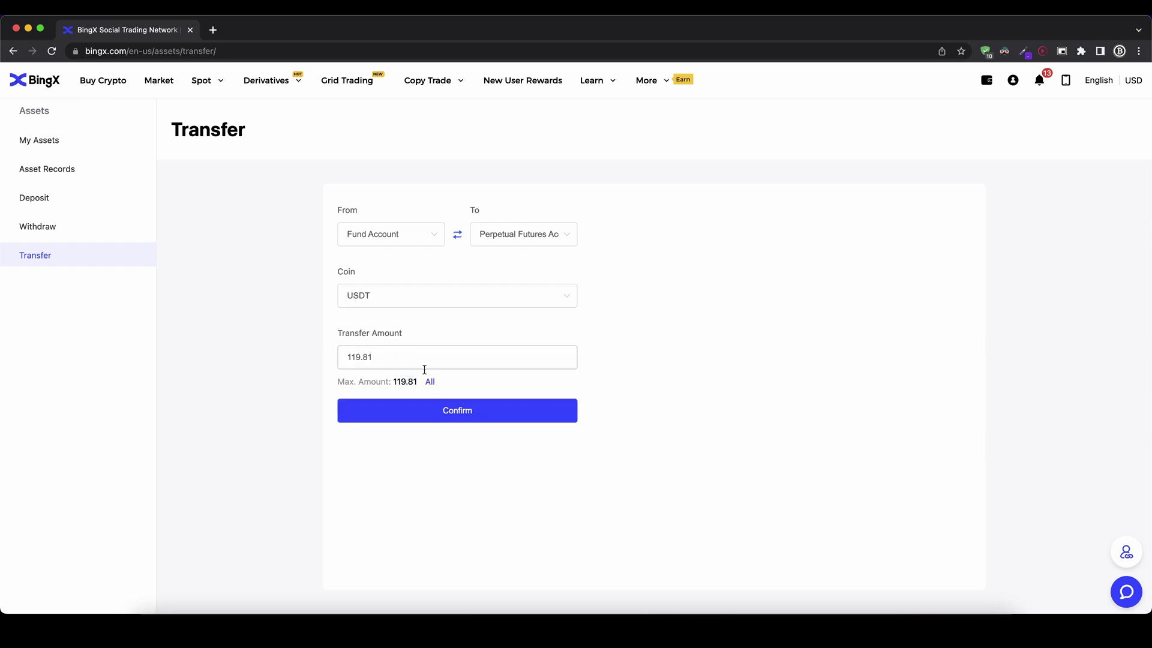
# Step: Submit the 119.81 USDT transfer to the Perpetual Futures Account and check the account balances in My Assets
pyautogui.click(433, 408)
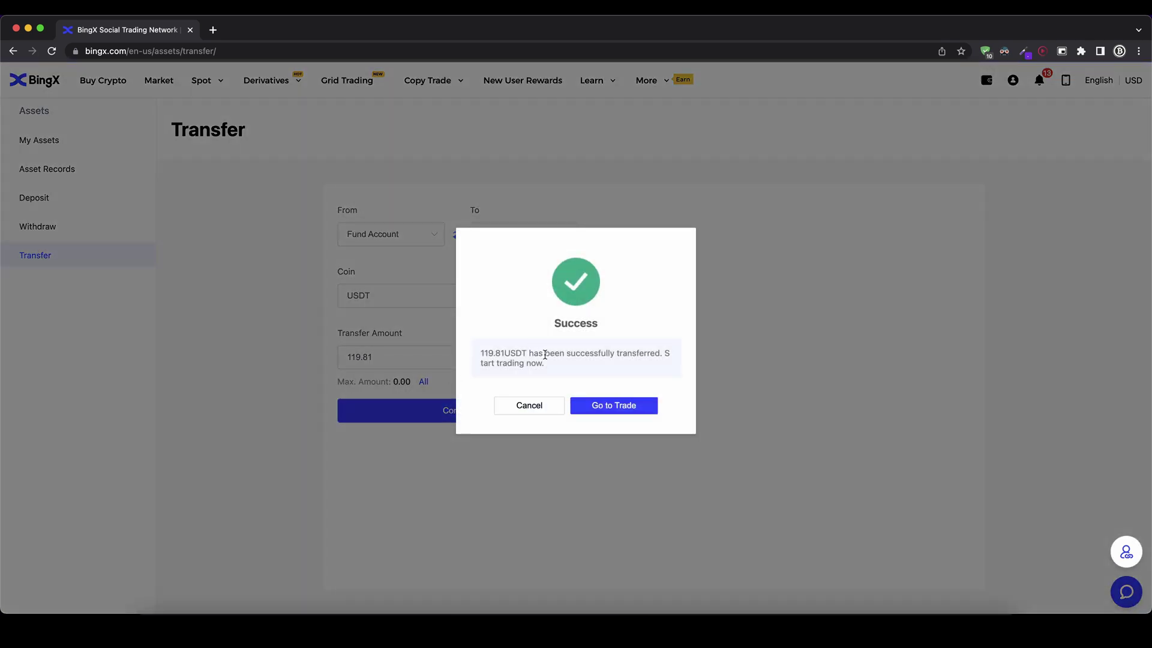
pyautogui.click(530, 406)
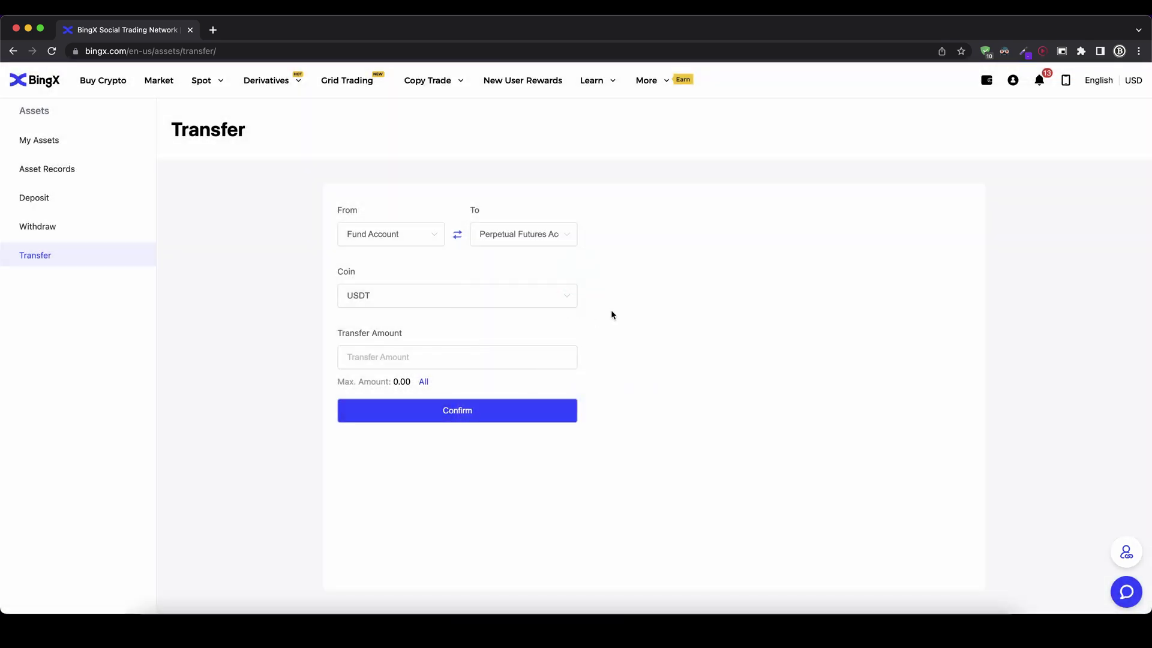
pyautogui.click(117, 138)
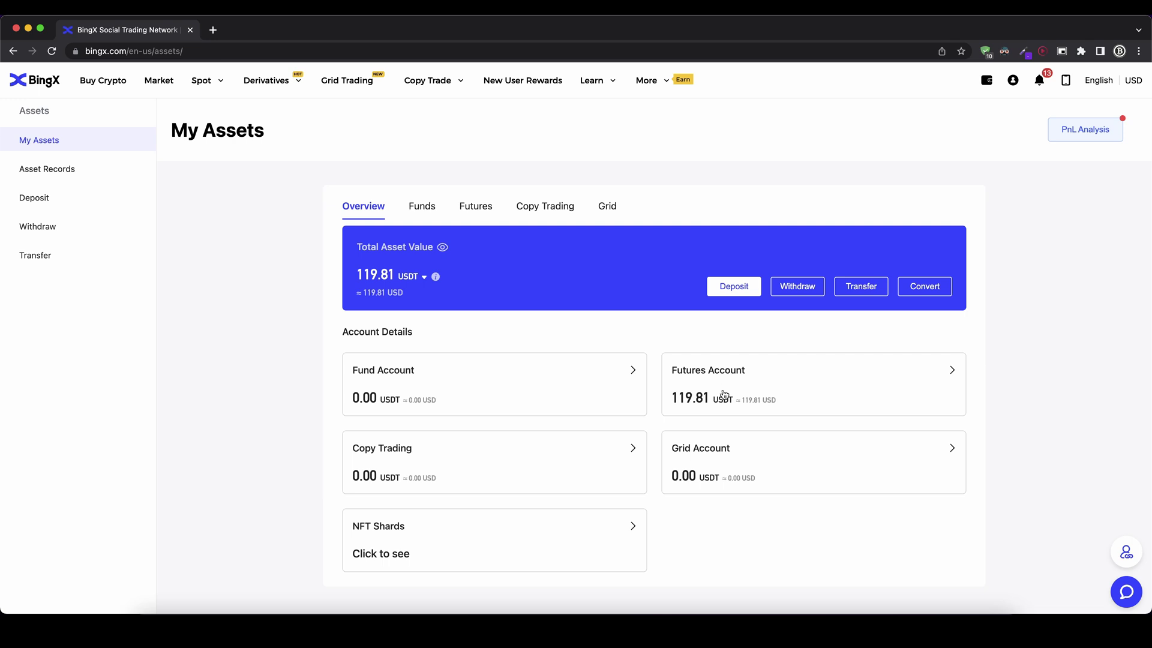
# Step: Open the Perpetual Futures trading page and search its trading pairs for eth
pyautogui.moveTo(279, 79)
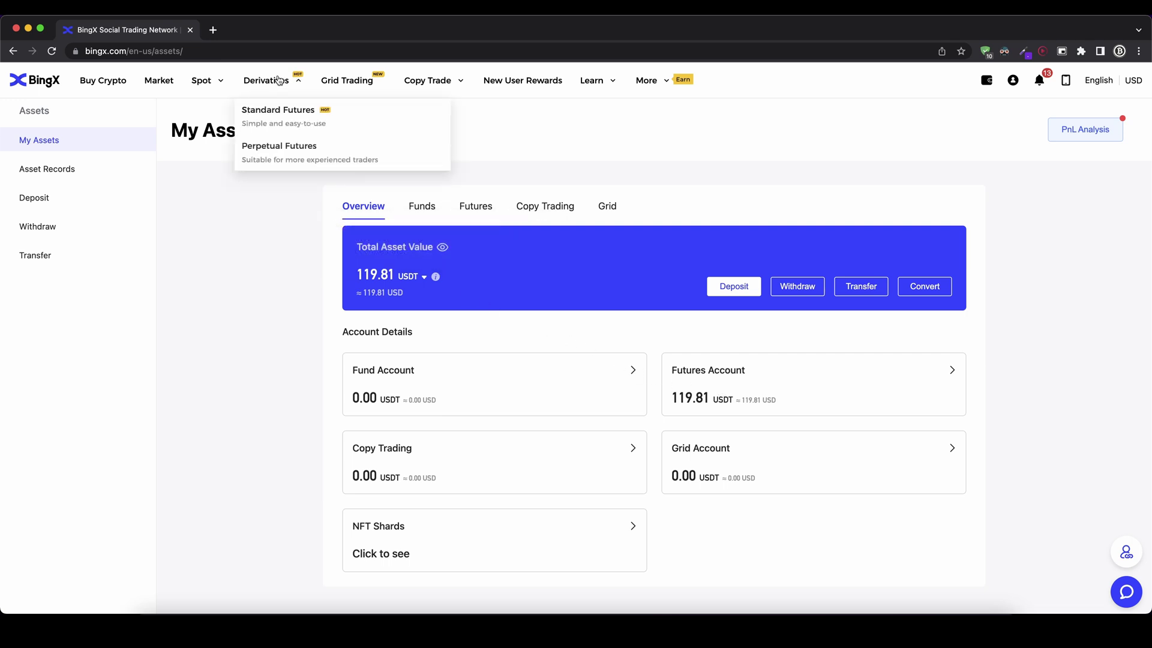
pyautogui.click(338, 156)
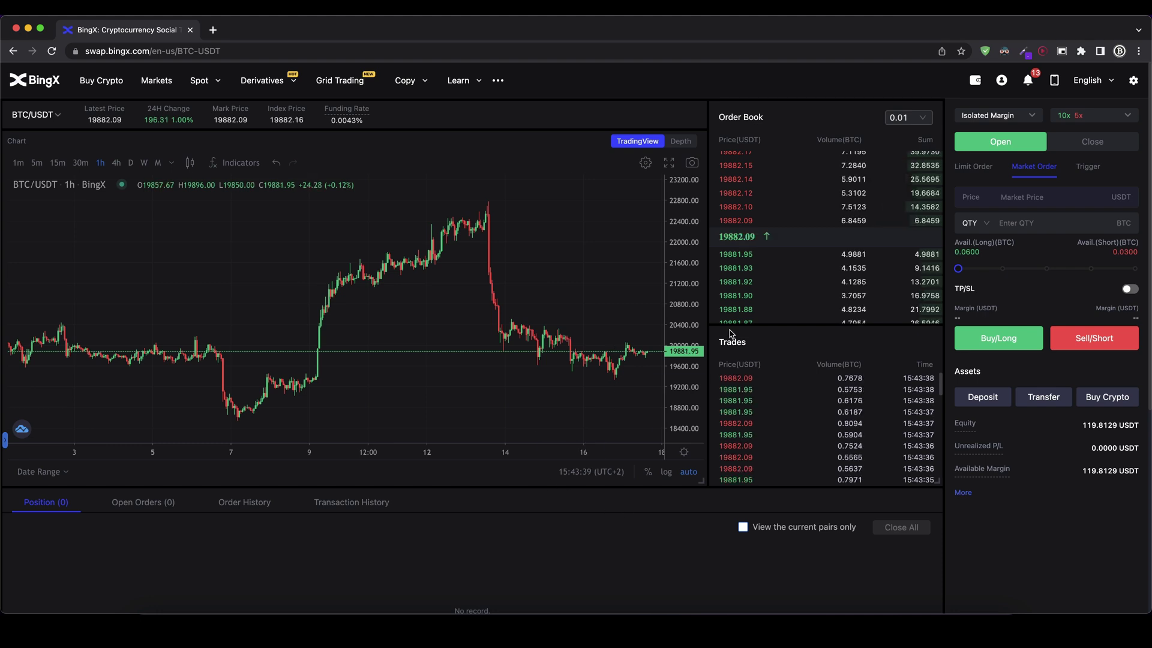
pyautogui.click(58, 122)
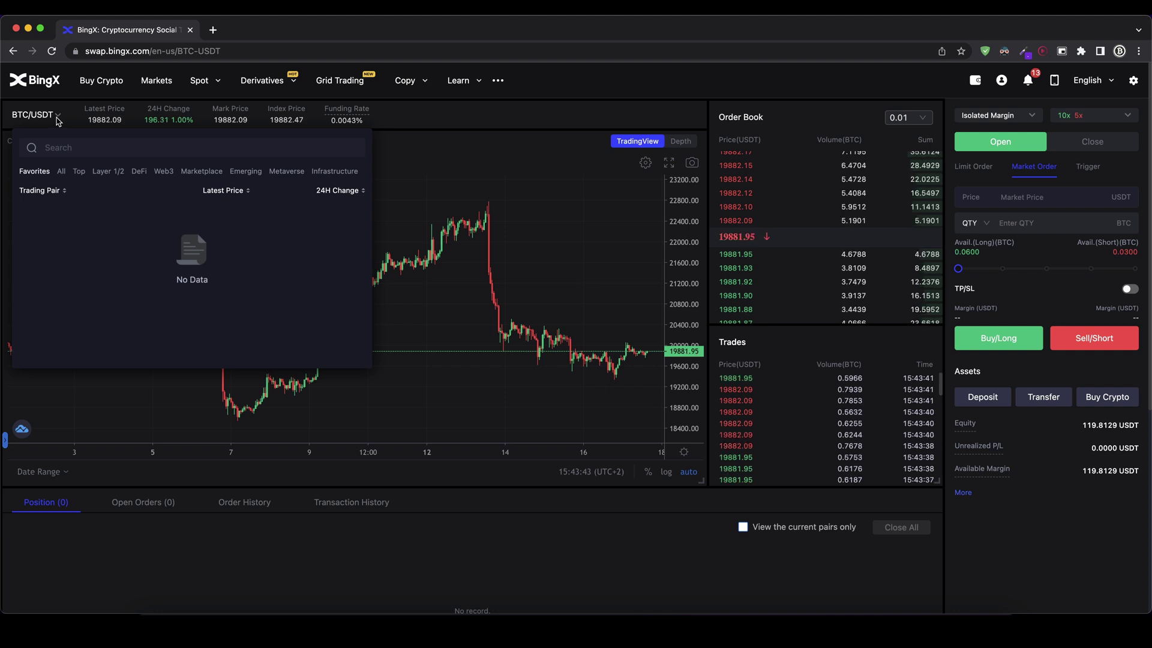
pyautogui.click(67, 150)
pyautogui.write('eth')
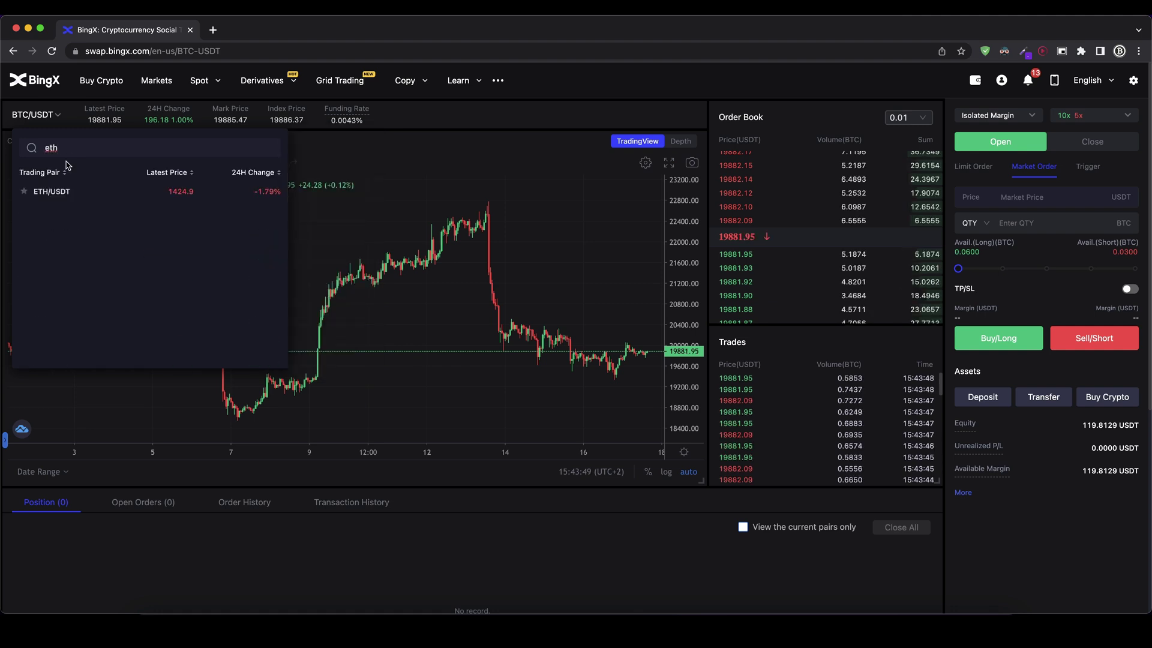
# Step: Clear the pair search and browse the full list of perpetual trading pairs, keeping BTC/USDT selected
pyautogui.press('BackSpace')
pyautogui.press('BackSpace')
pyautogui.press('BackSpace')
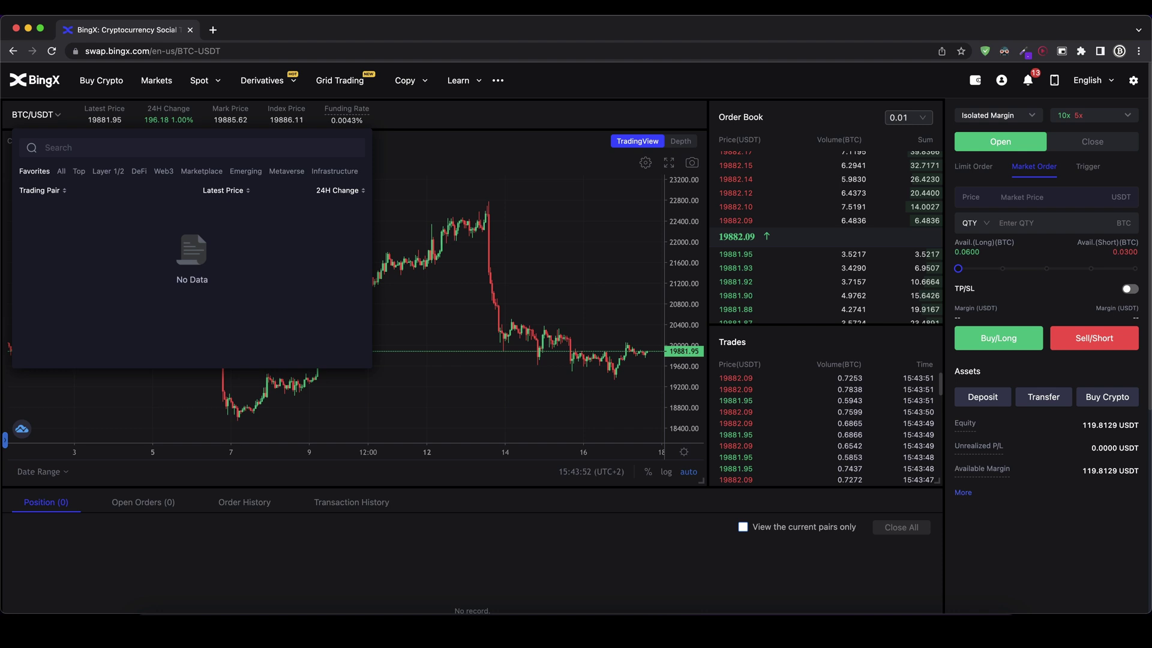
pyautogui.click(60, 171)
pyautogui.scroll(-15, 142, 220)
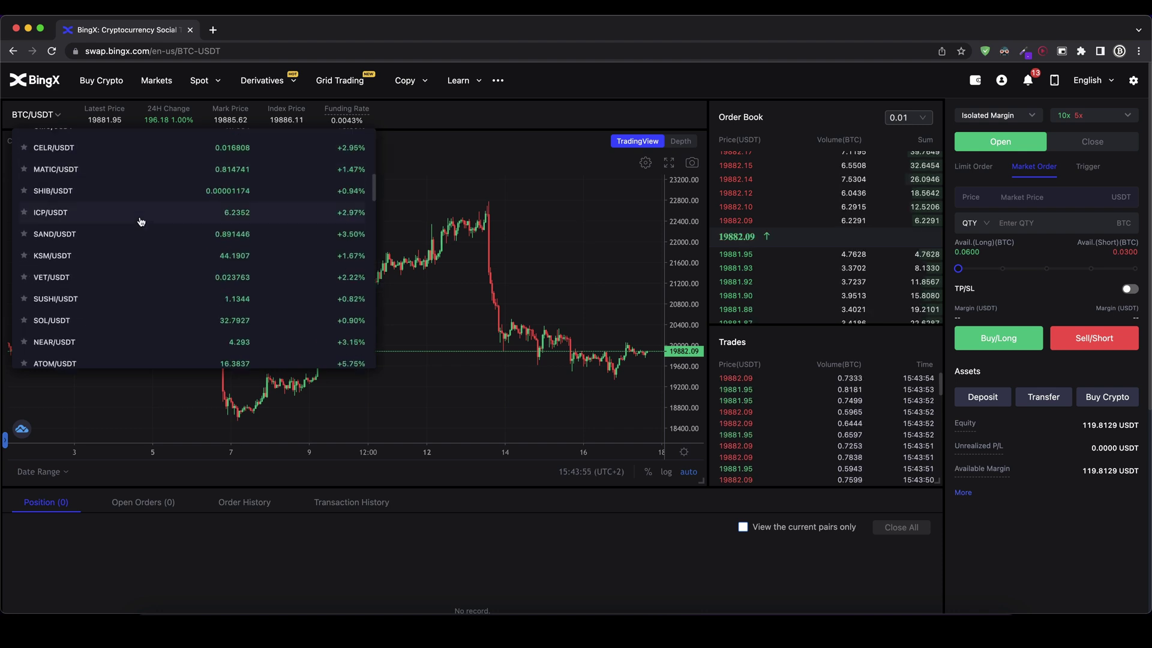
pyautogui.scroll(-6, 139, 225)
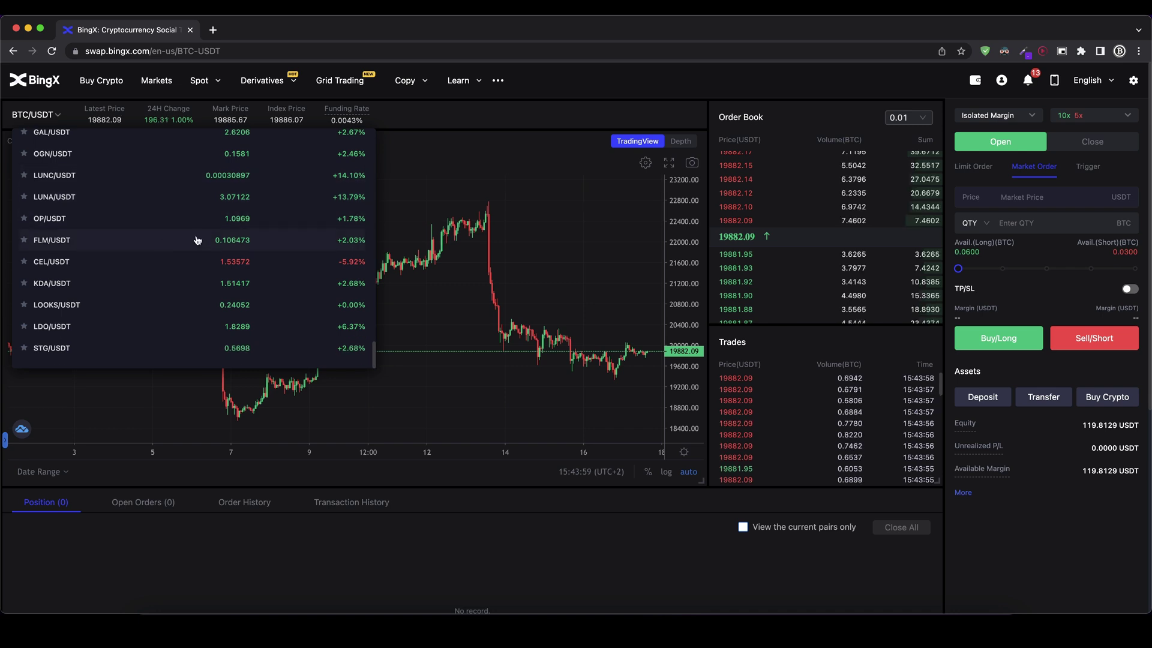
pyautogui.moveTo(36, 114)
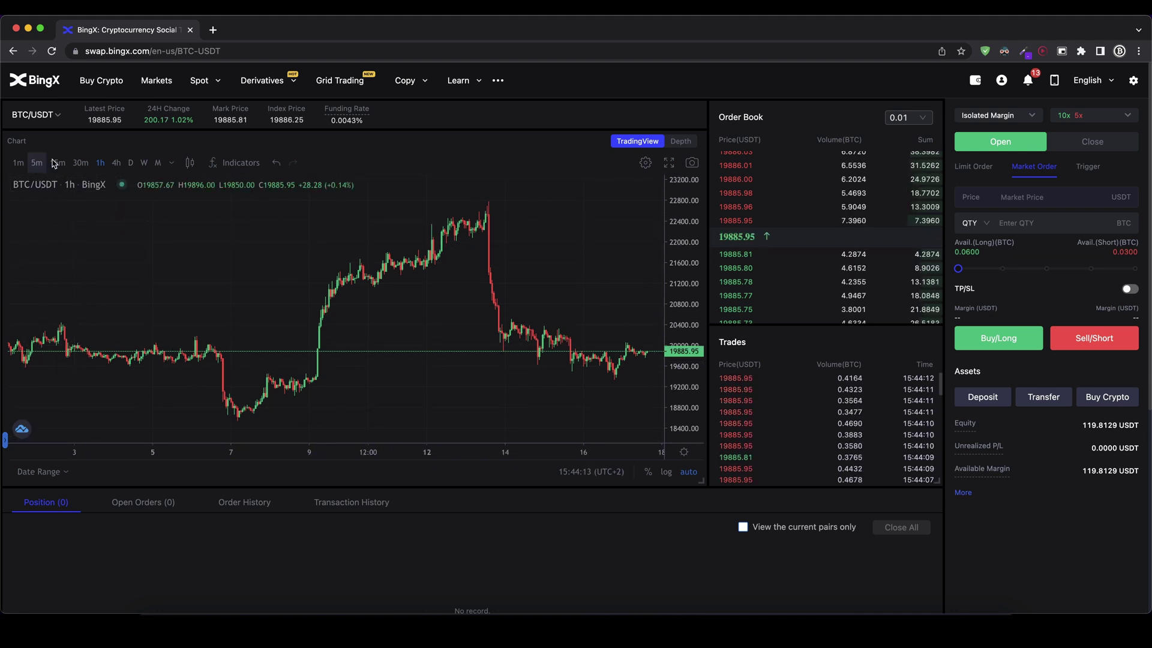
# Step: Switch the BTC/USDT chart to the daily interval and back to 1h
pyautogui.click(130, 163)
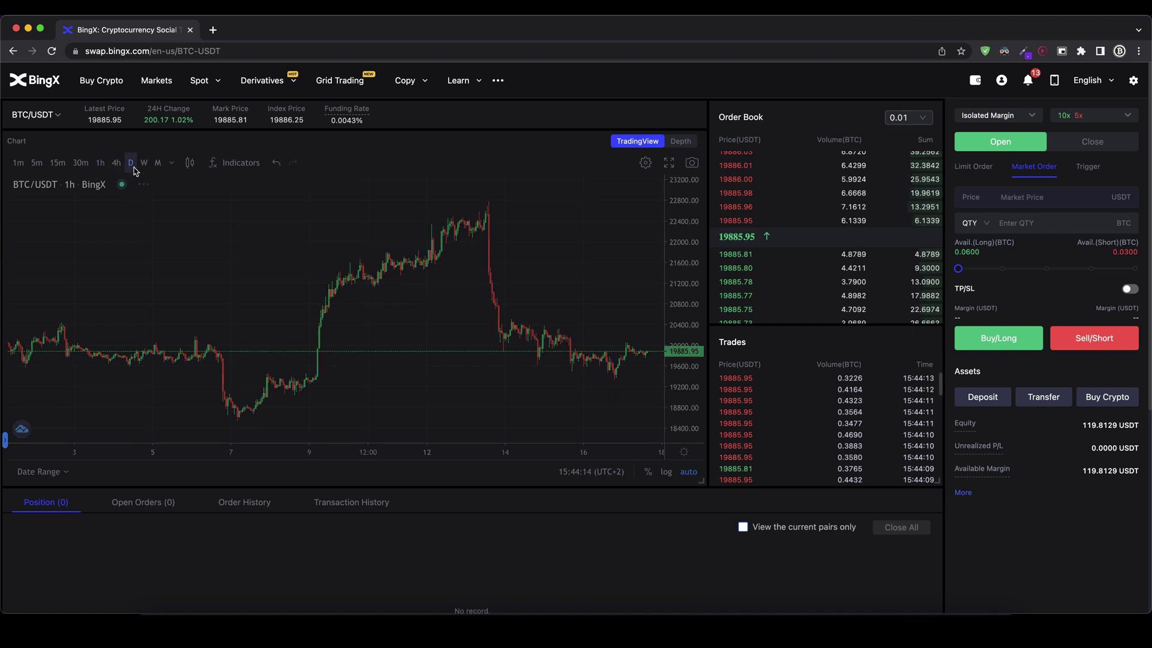
pyautogui.click(100, 167)
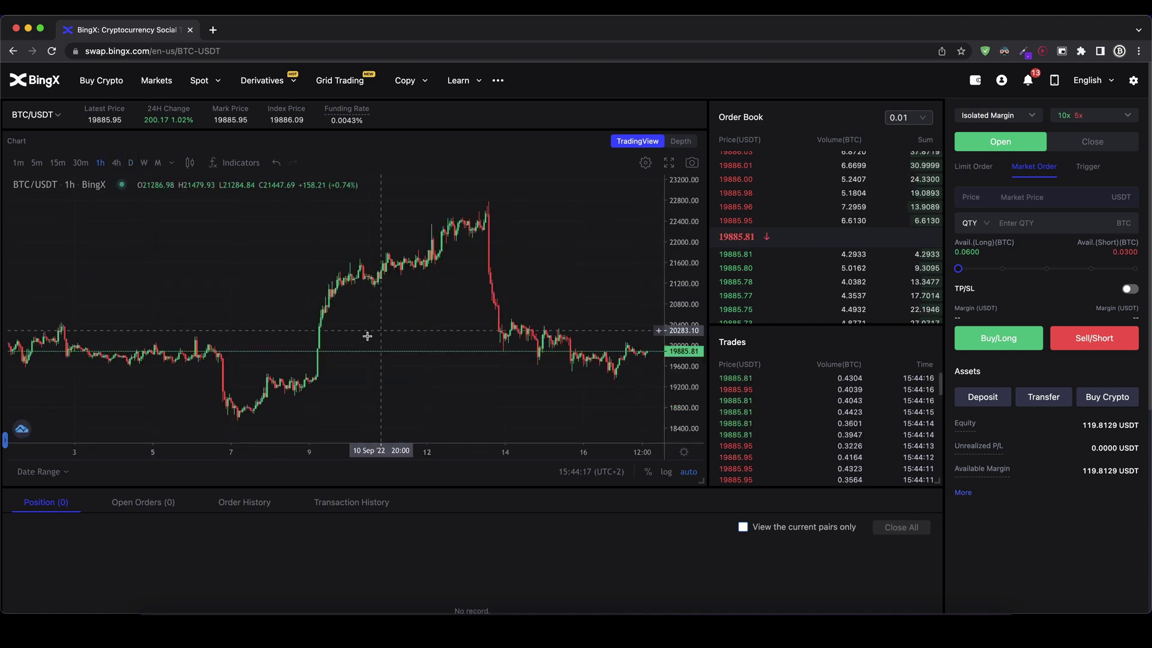
# Step: Show the chart's drawing tools and draw a descending trend line from about 22368 on 11 Sep to about 19982 on 17 Sep
pyautogui.click(5, 443)
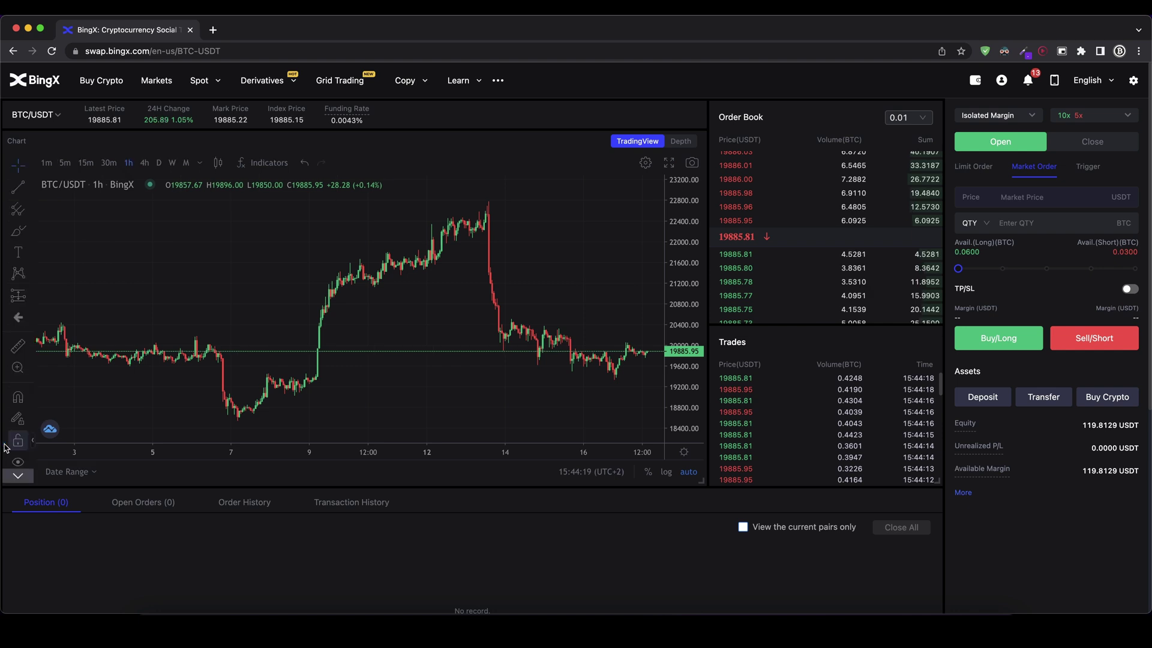
pyautogui.click(18, 187)
pyautogui.click(417, 223)
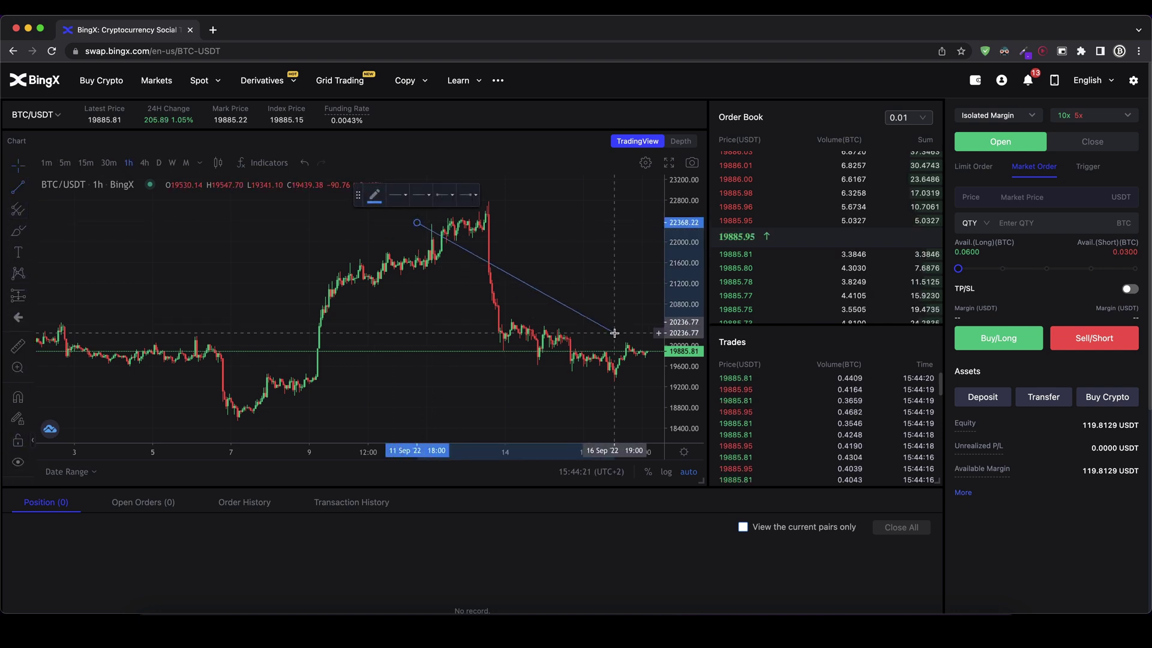
pyautogui.click(630, 347)
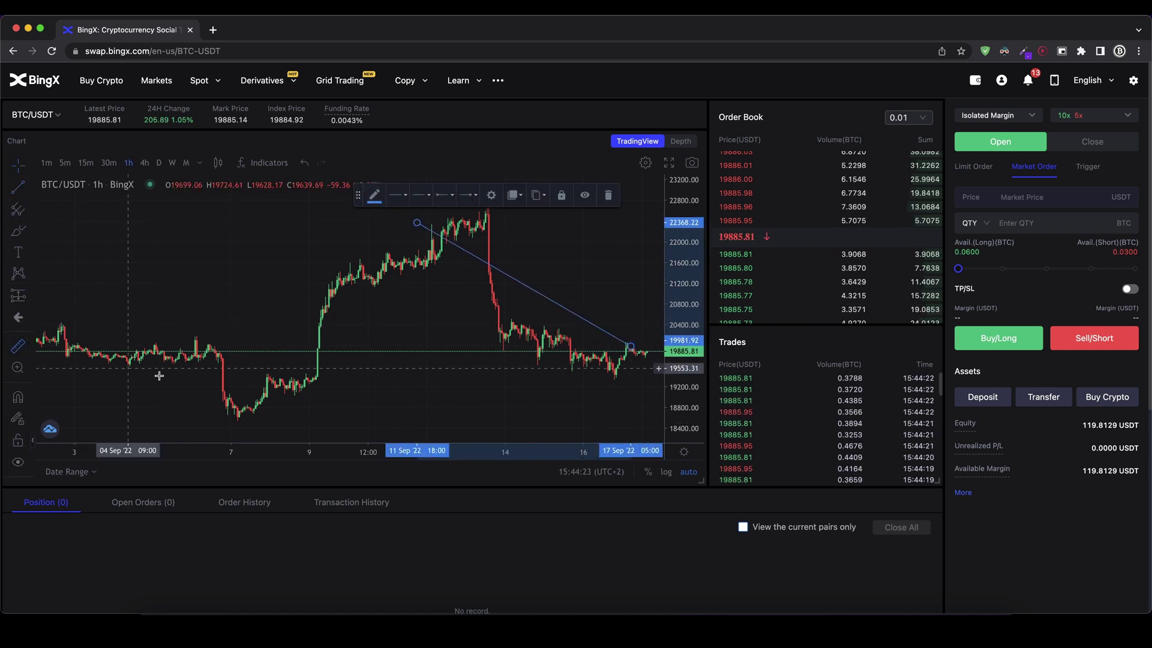
# Step: Measure the price rise between 7 and 9 September on the chart, and delete the trend line
pyautogui.keyDown('shift'); pyautogui.click(233, 410); pyautogui.keyUp('shift')
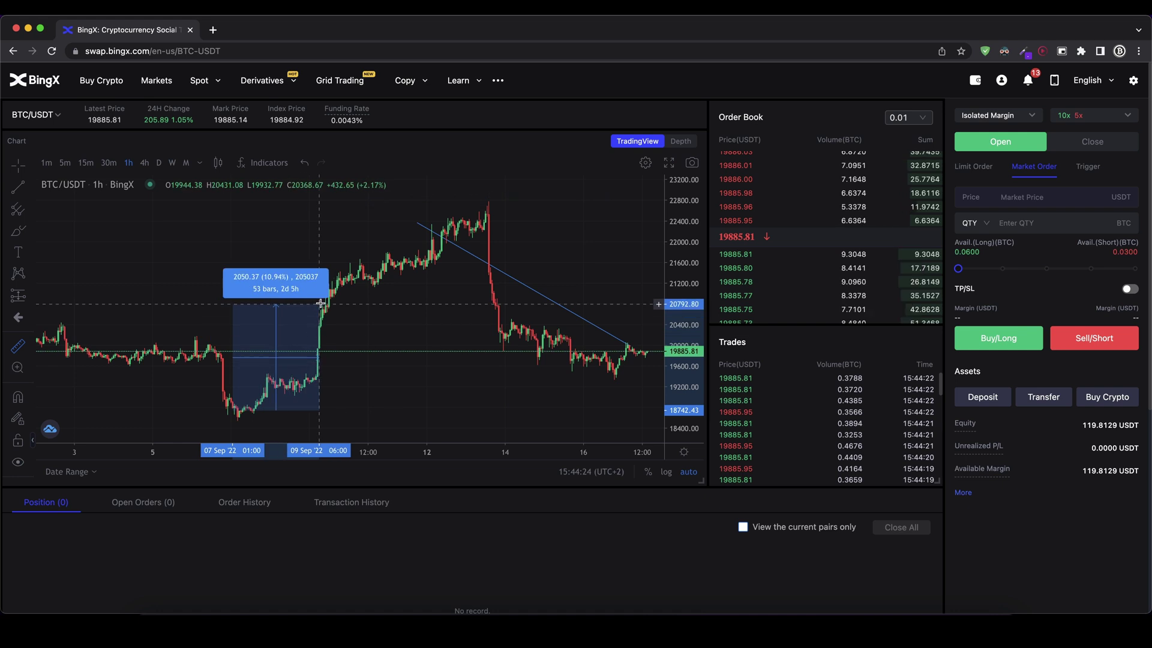
pyautogui.click(370, 330)
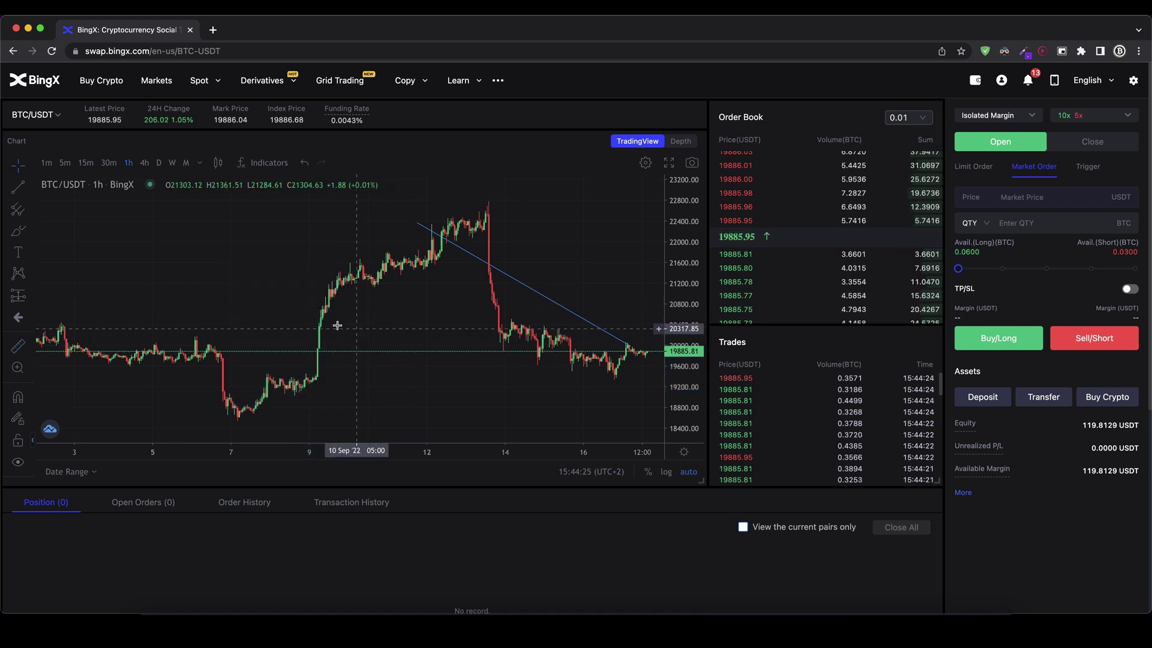
pyautogui.click(467, 257)
pyautogui.press('Delete')
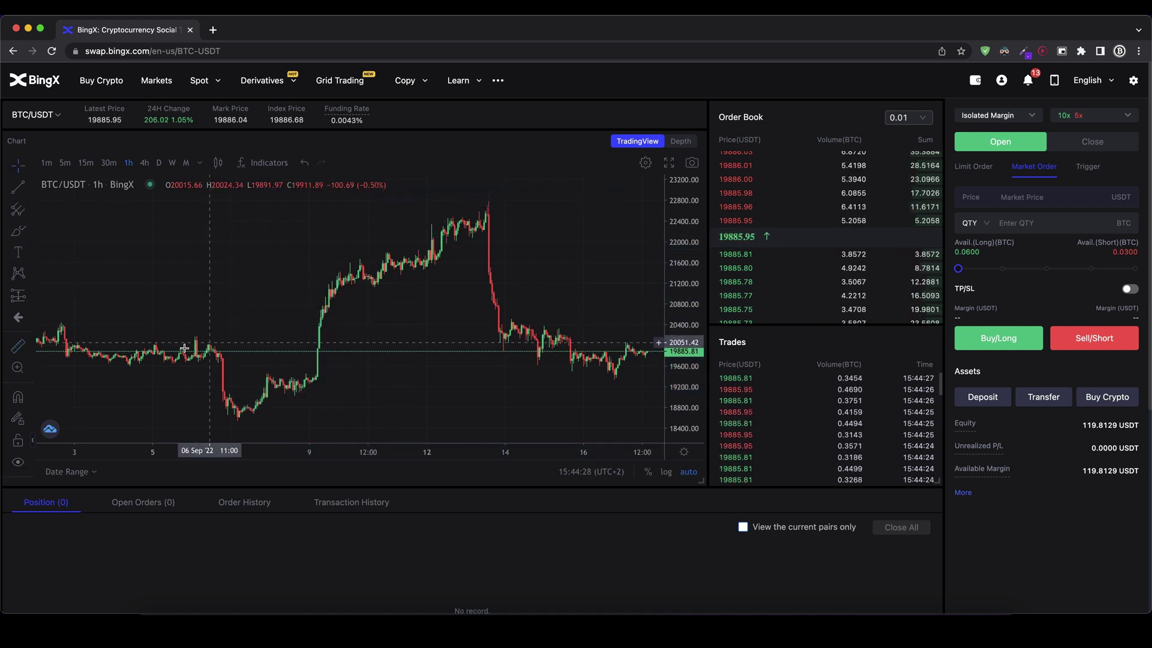
# Step: Hide the chart's drawing tools and look over the recent BTC/USDT price action
pyautogui.click(32, 440)
pyautogui.hscroll(5, 330, 350)
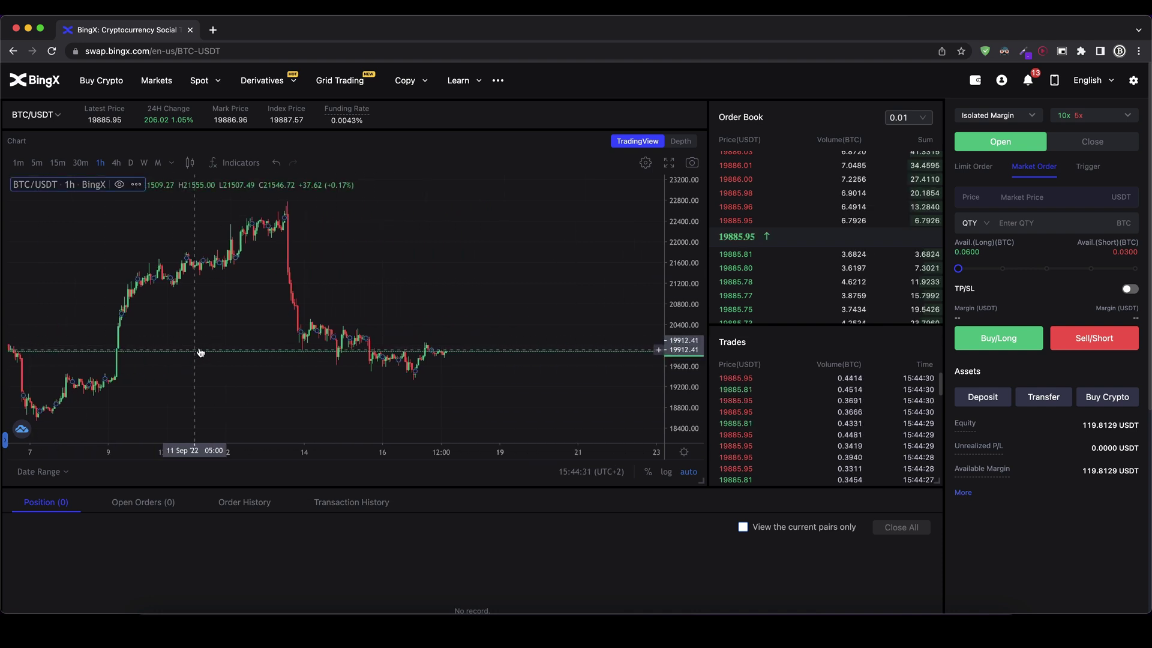
pyautogui.hscroll(-5, 514, 278)
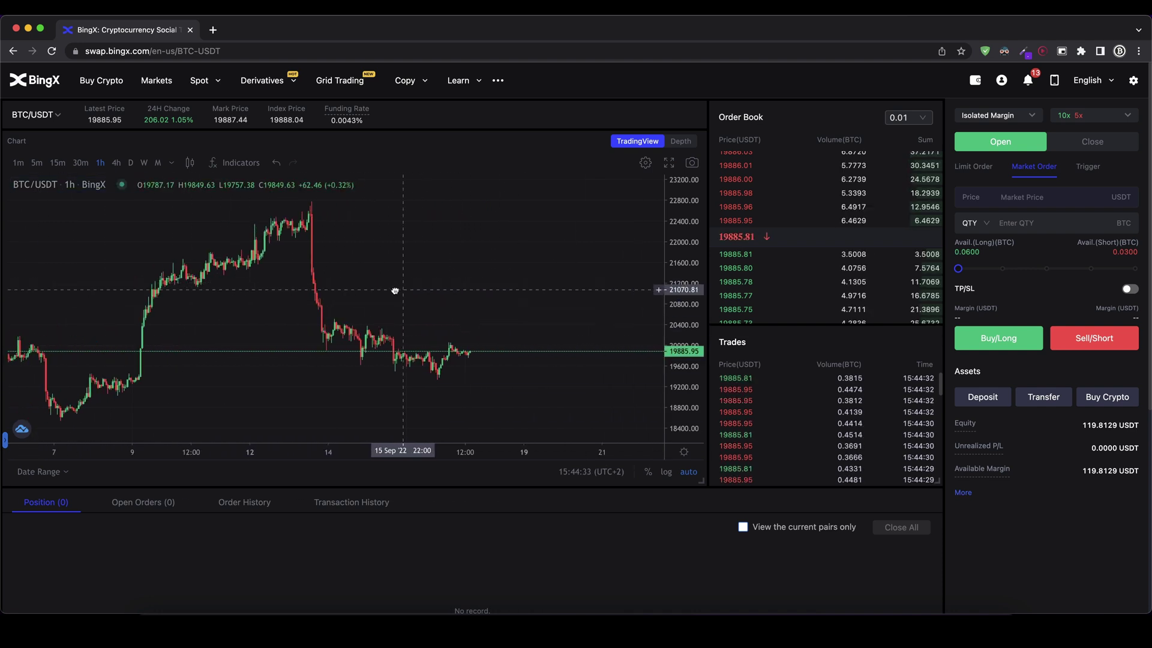
pyautogui.hscroll(3, 395, 291)
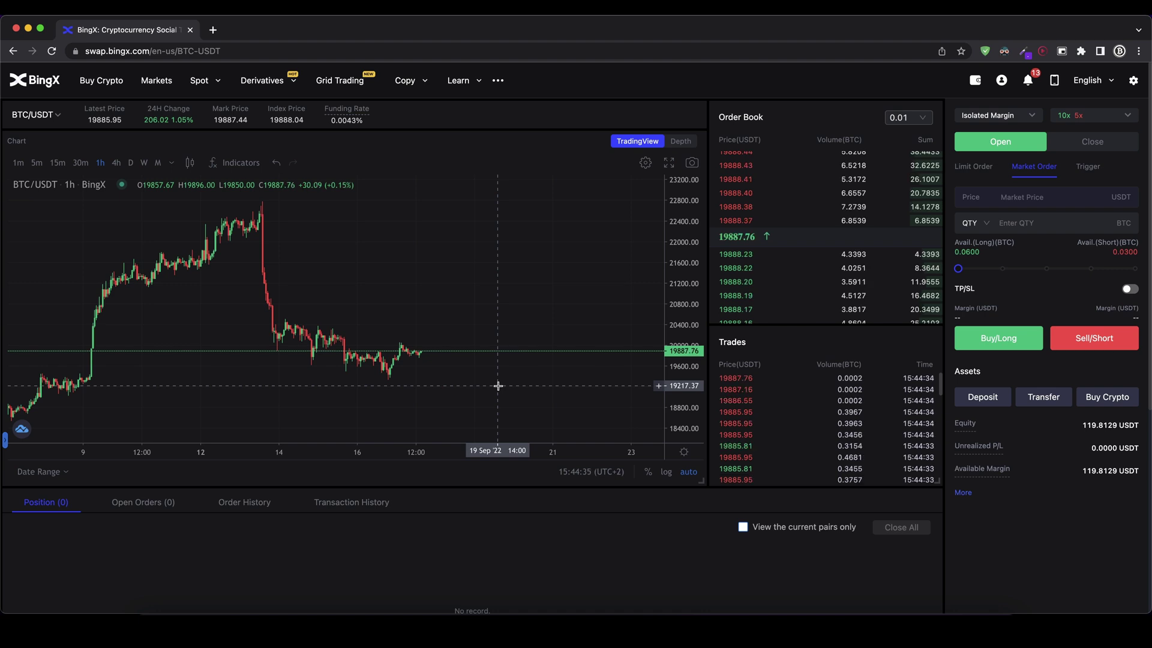